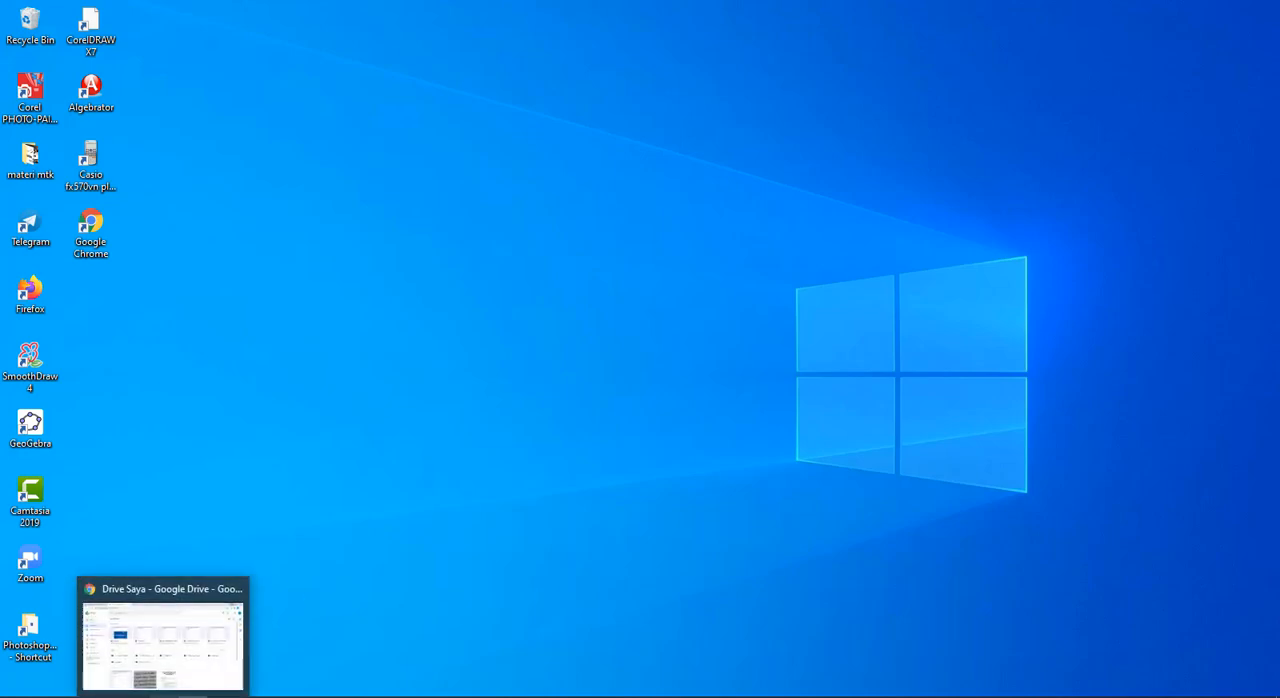
Switch to Chrome and view the EquatIO - Math made digital page in the Chrome Web Store, reached from the equatio search results
click(163, 696)
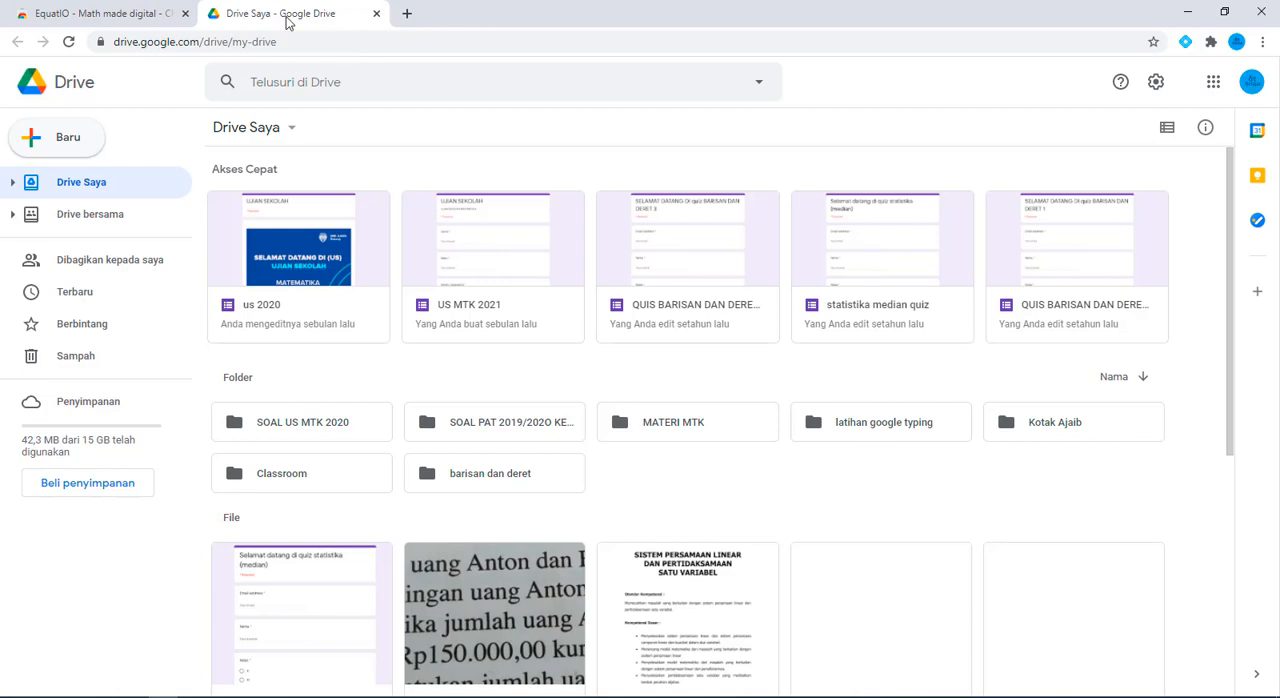
click(112, 10)
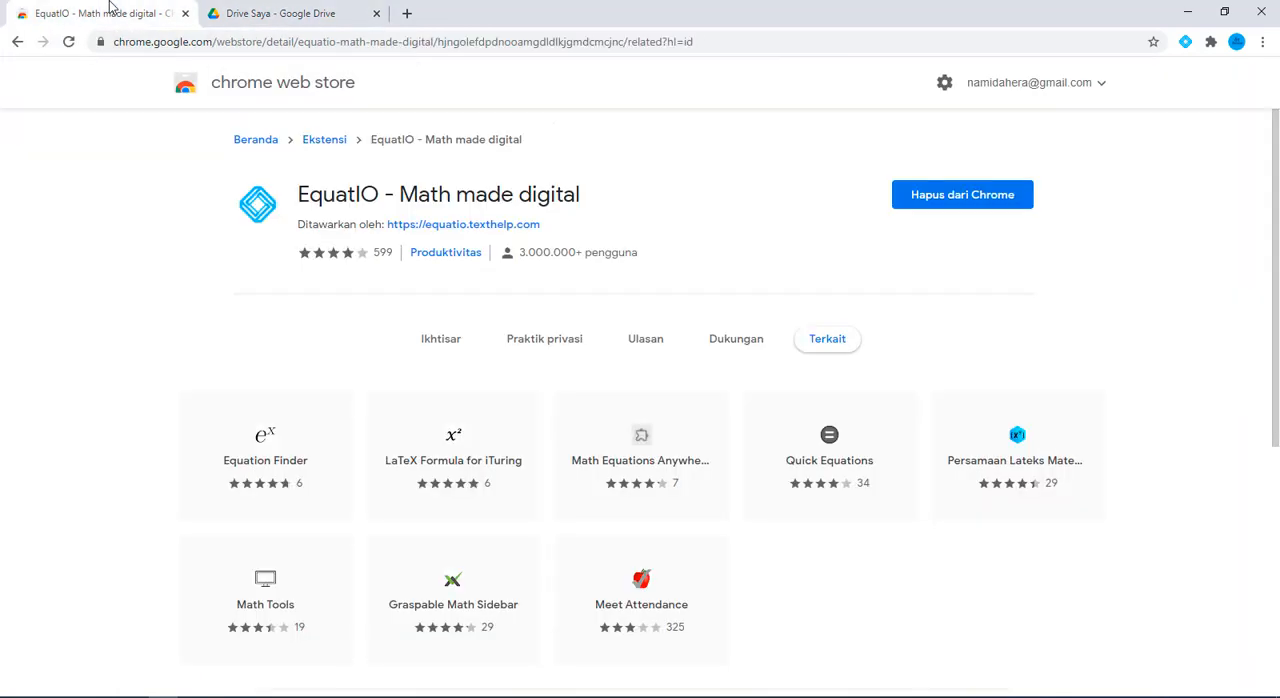
click(17, 42)
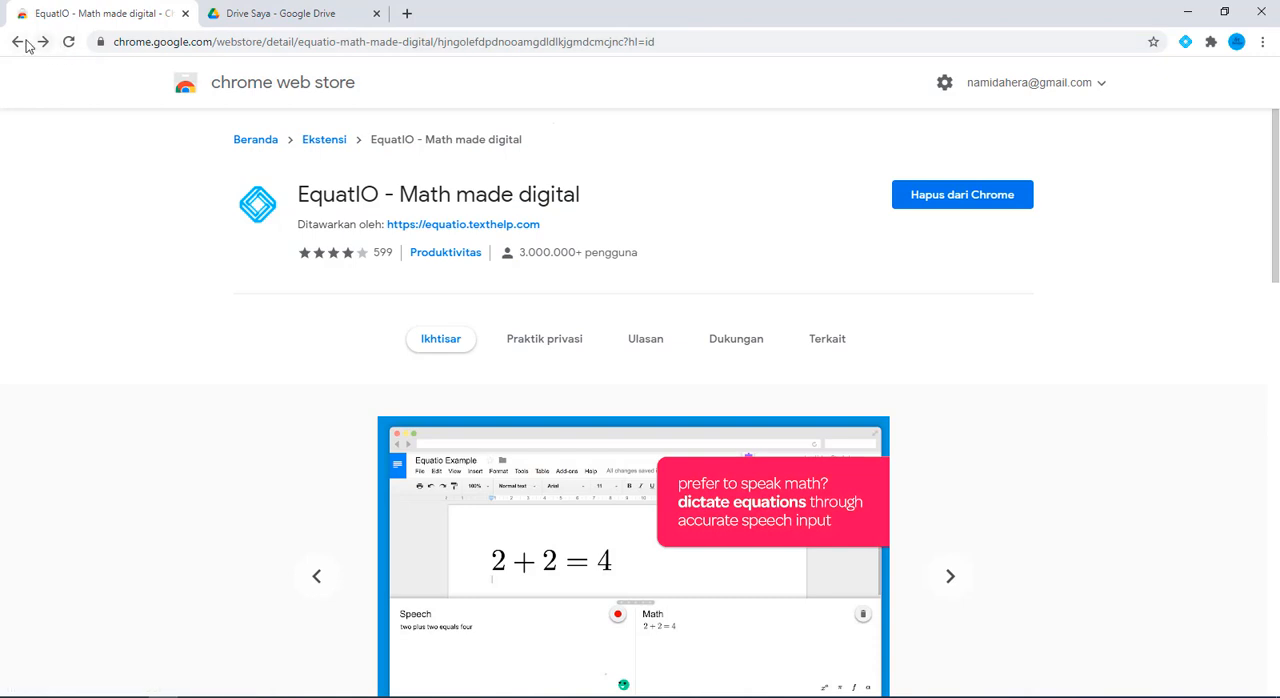
click(17, 42)
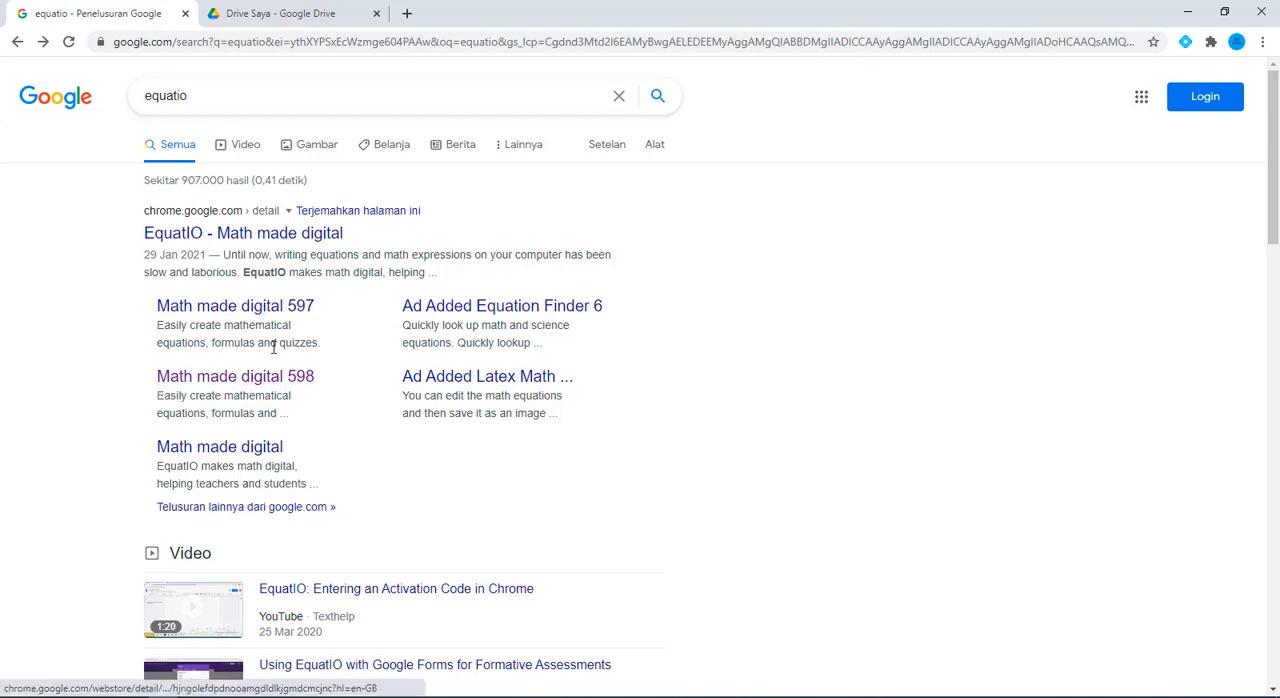
click(284, 381)
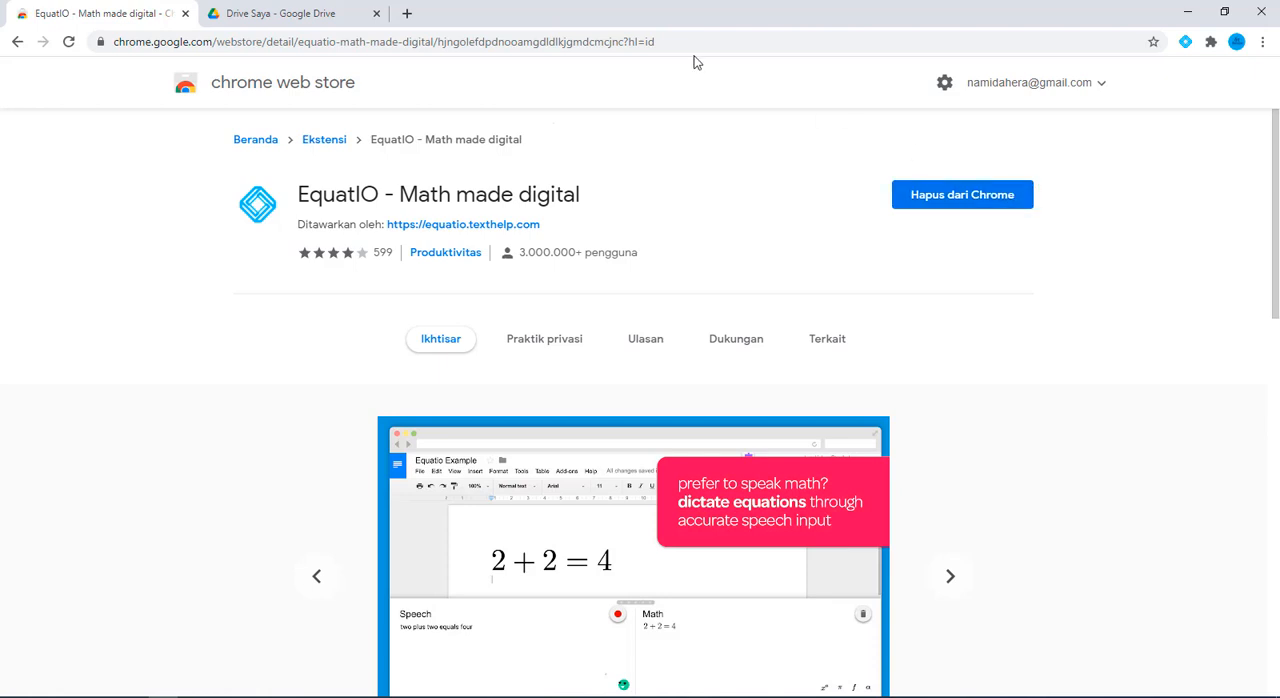
Go to Google Drive and create a new blank Google Form
click(316, 10)
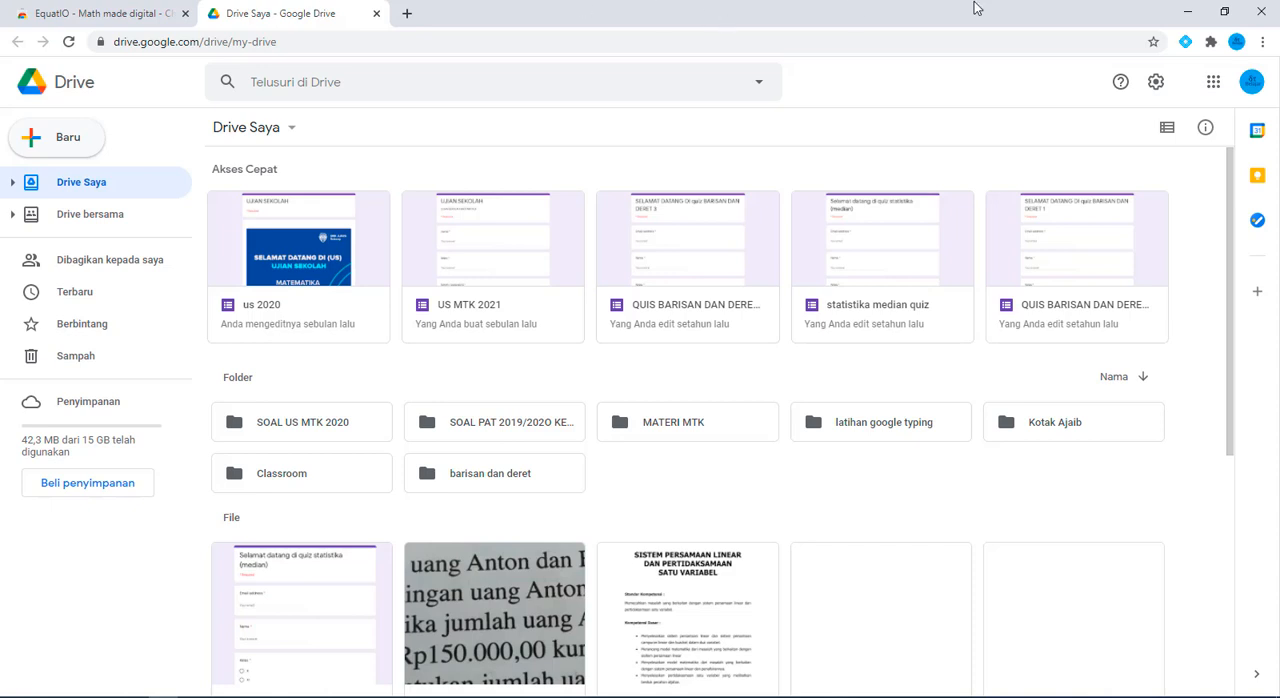
click(1213, 89)
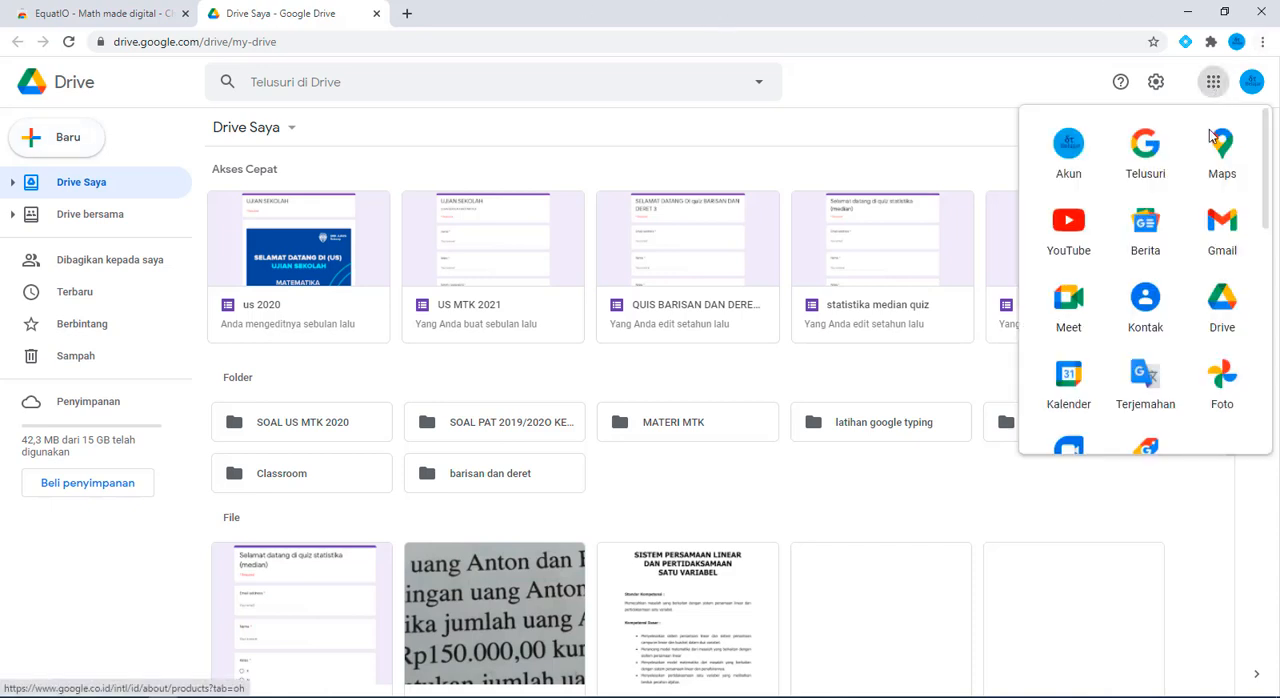
click(1224, 302)
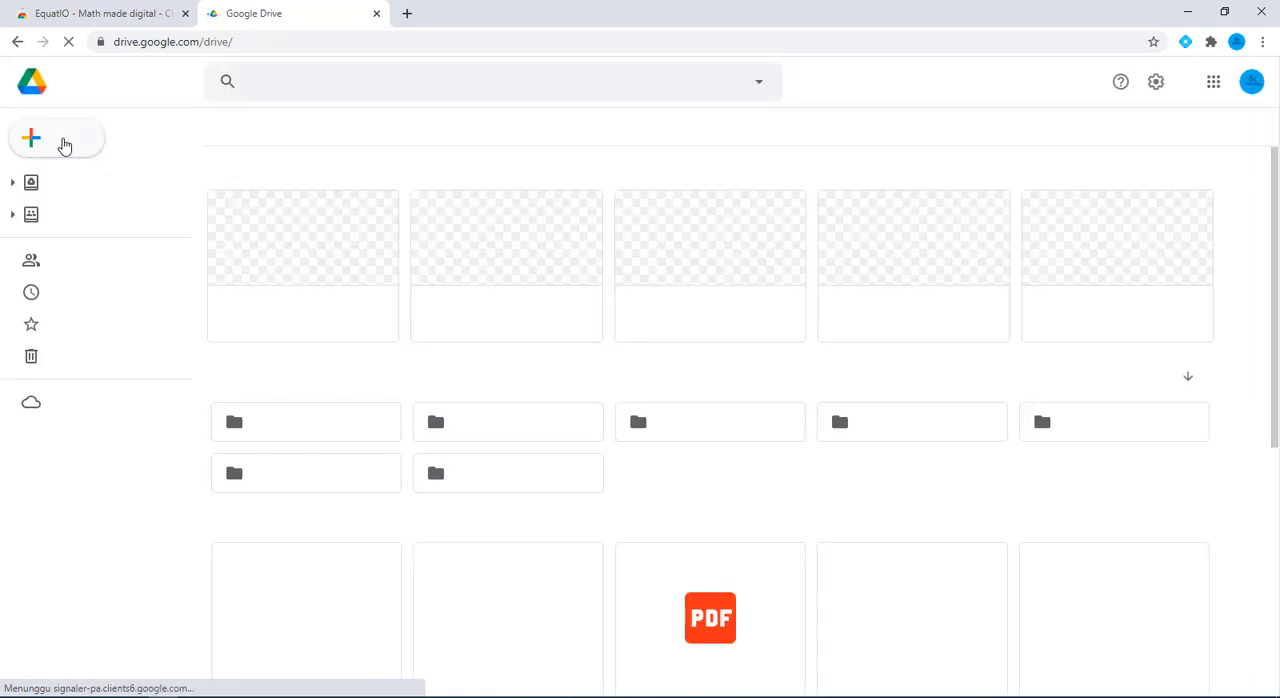
click(52, 140)
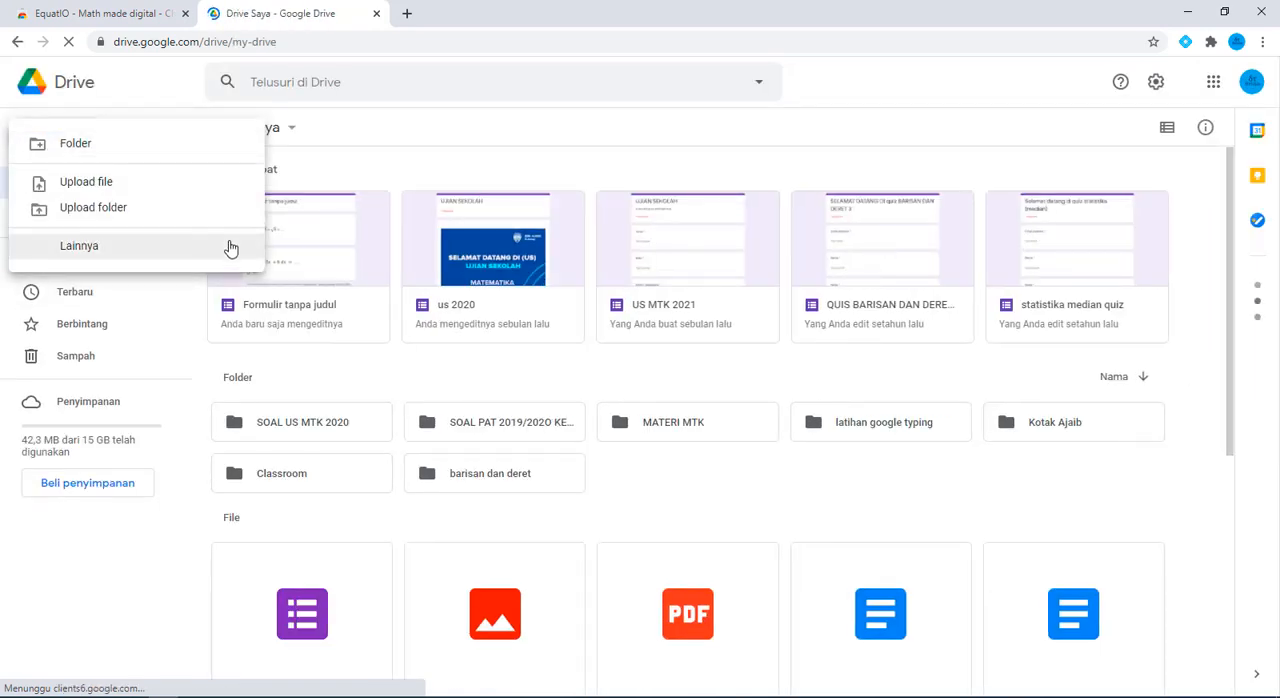
mouse_move(238, 336)
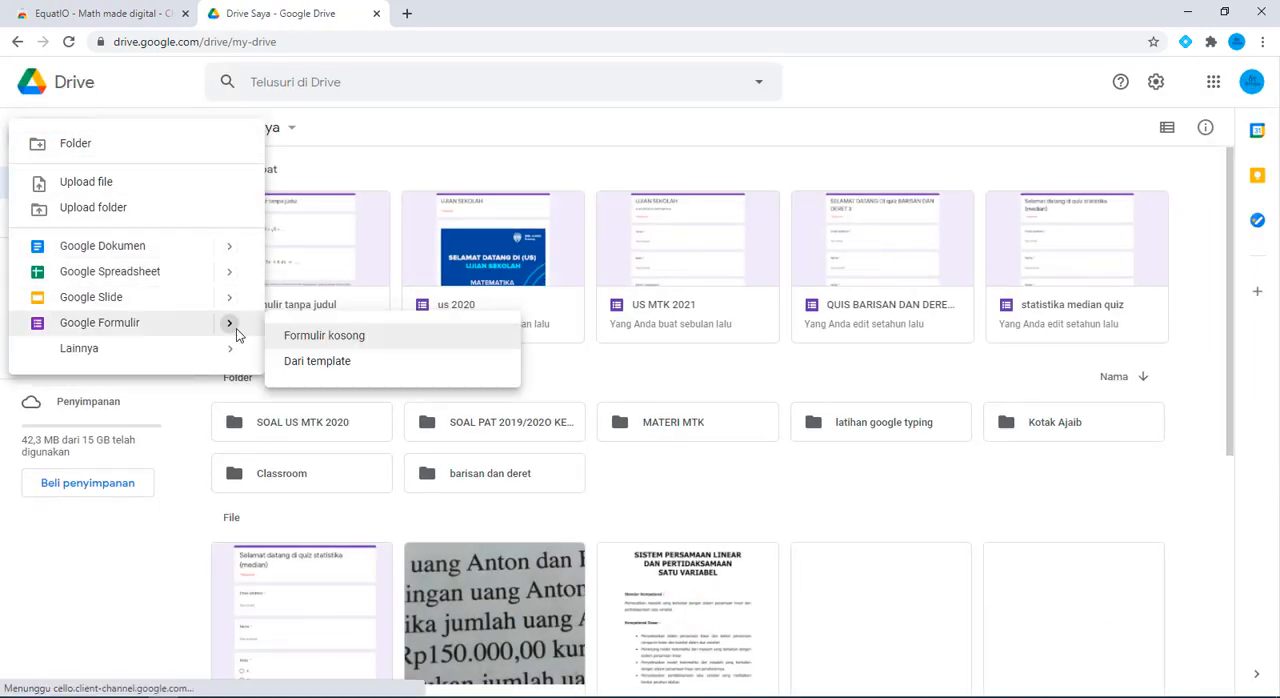
click(308, 340)
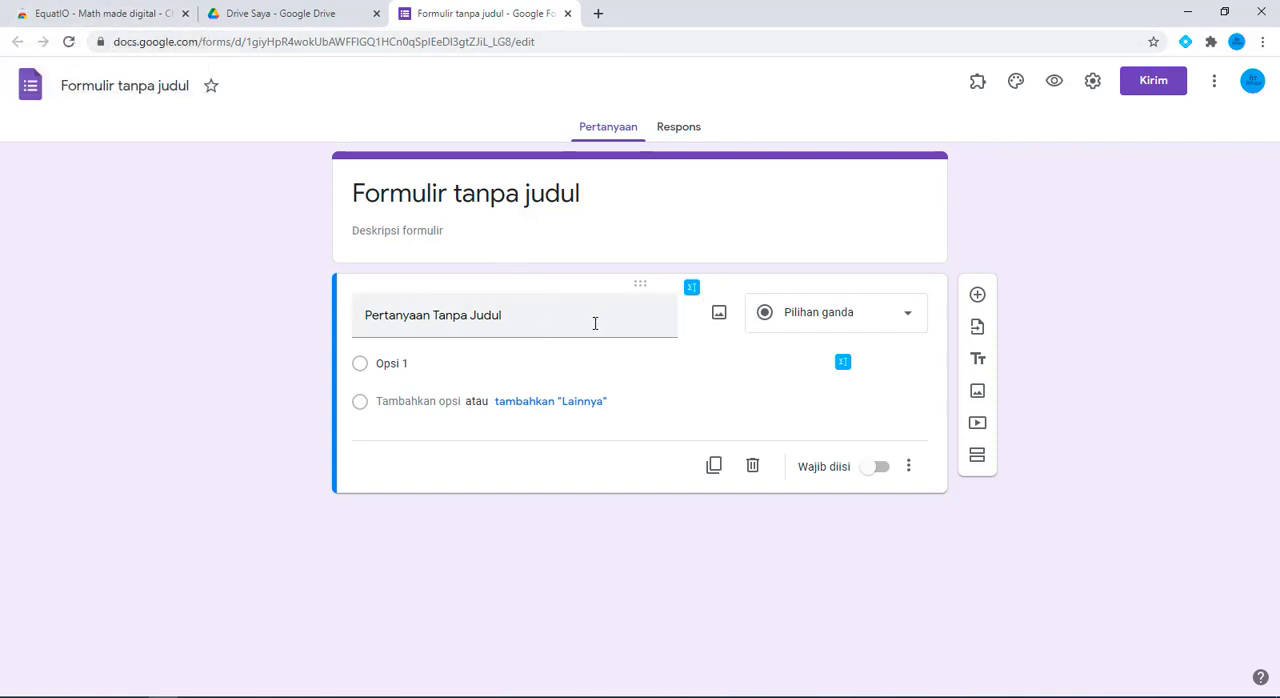
Open the EquatIO equation editor for the question title and look at its additional symbol and formatting options
click(695, 295)
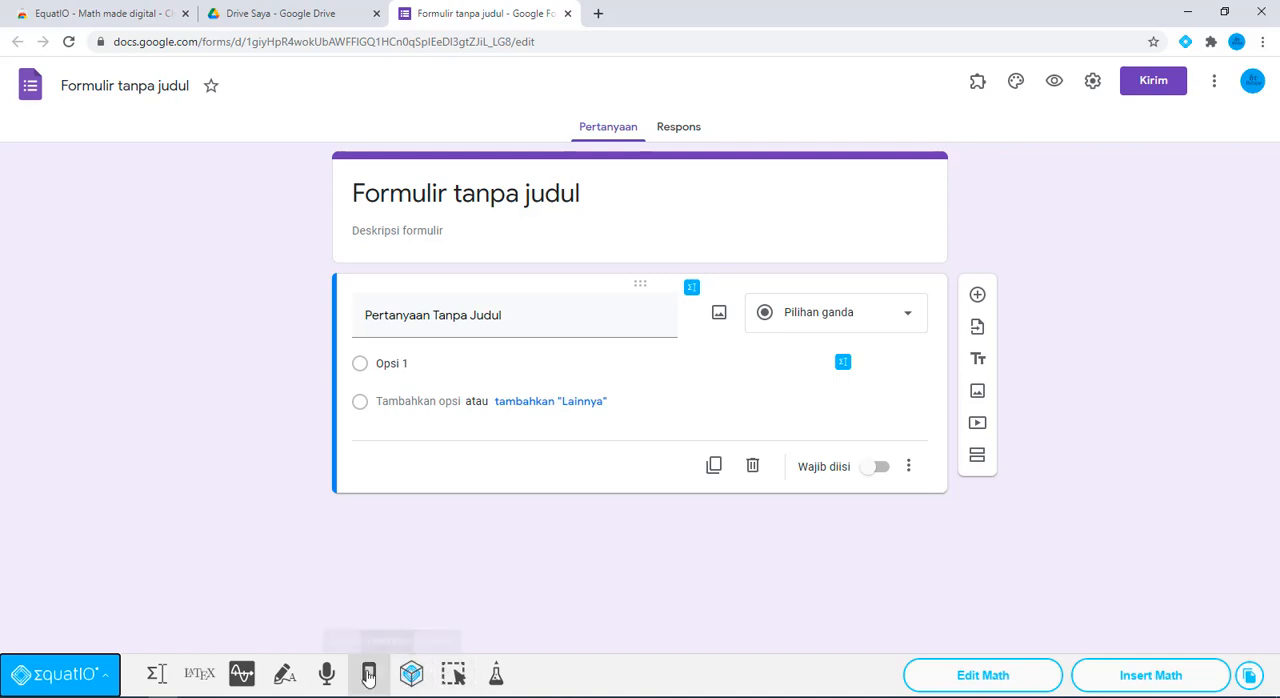
click(158, 676)
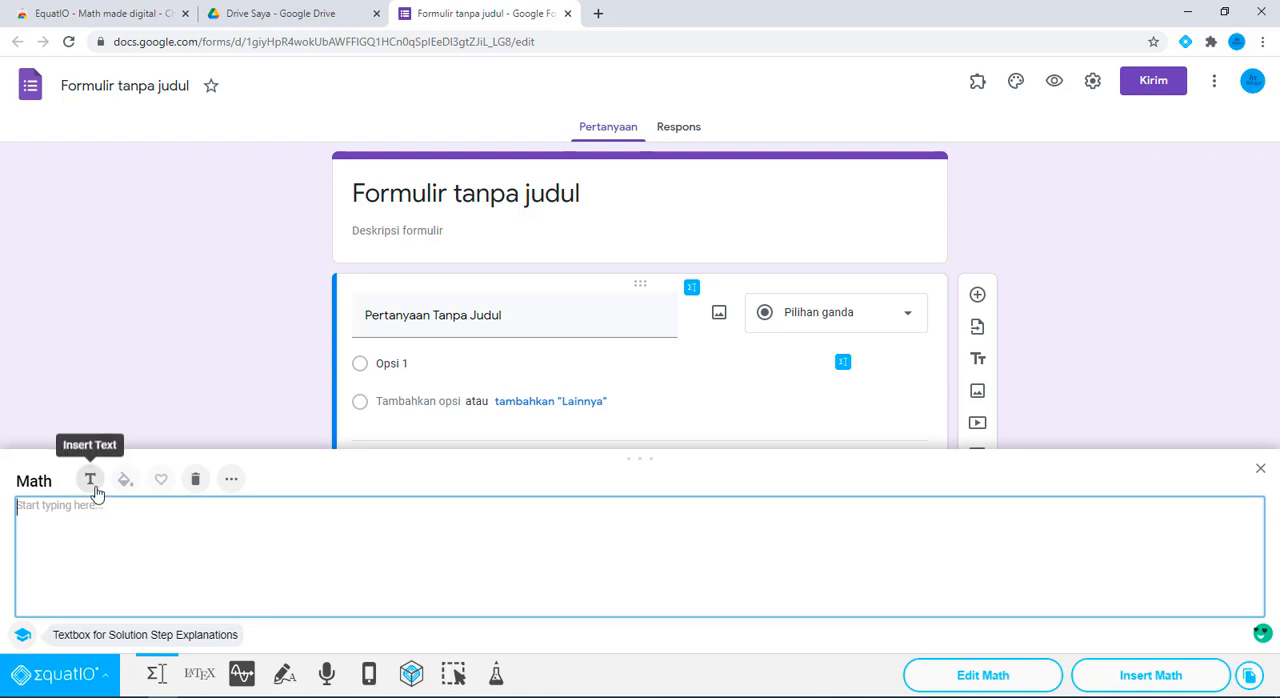
click(231, 482)
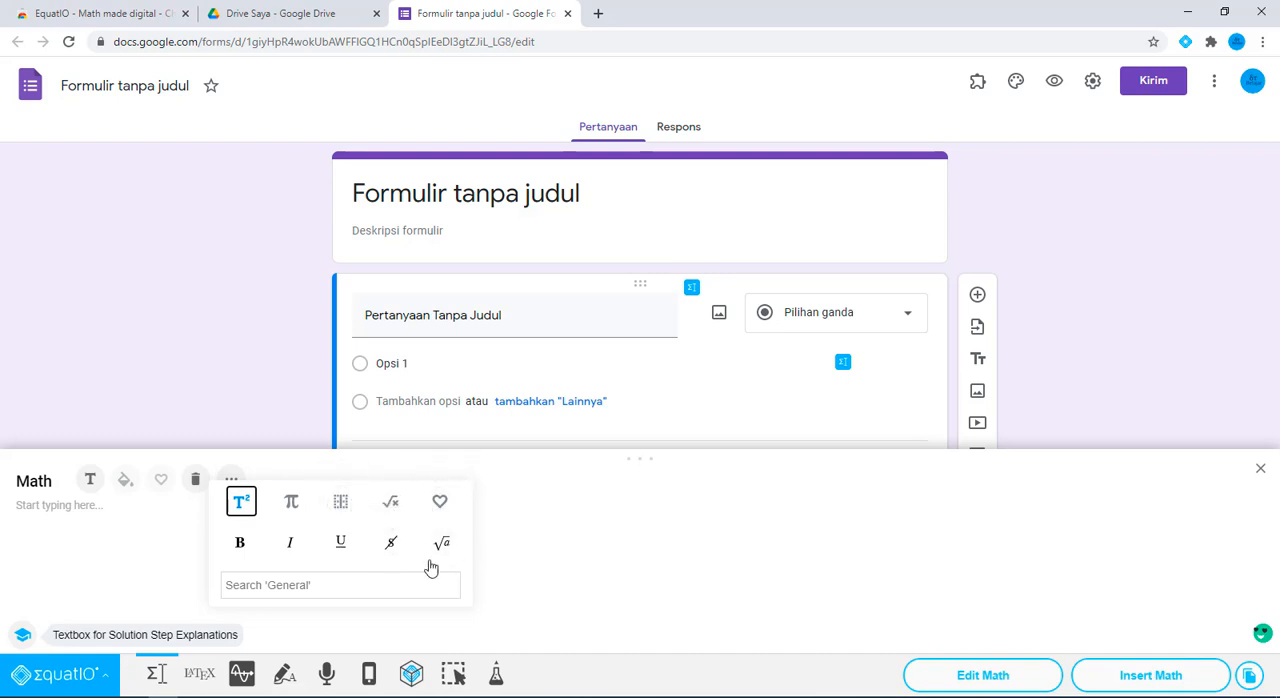
click(661, 517)
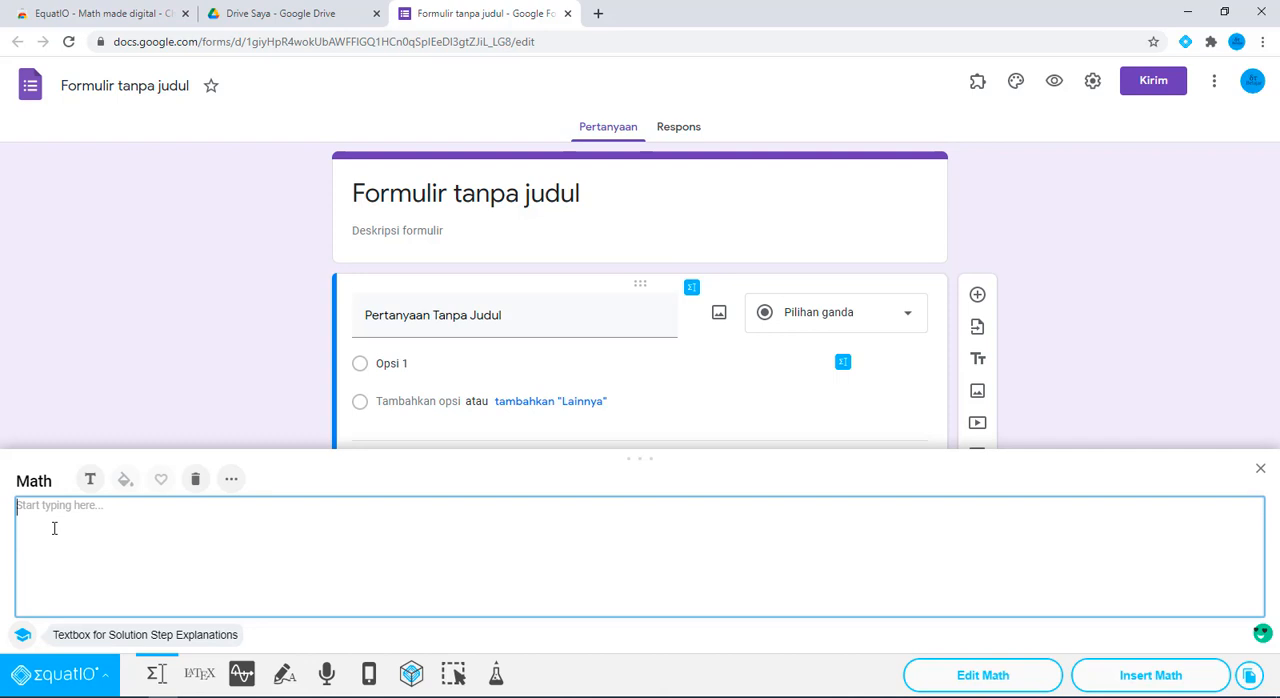
Compose the integral ∫ 2x dx in the equation editor, using the suggested integral symbol
text(int)
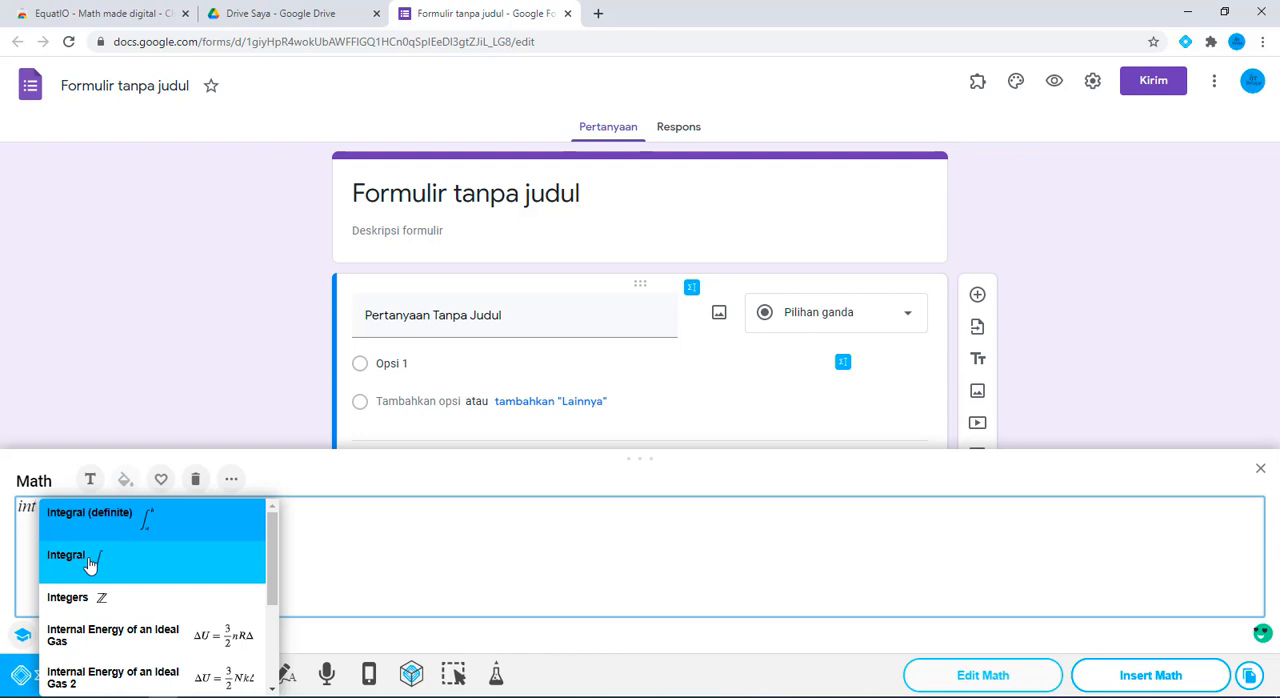
click(90, 566)
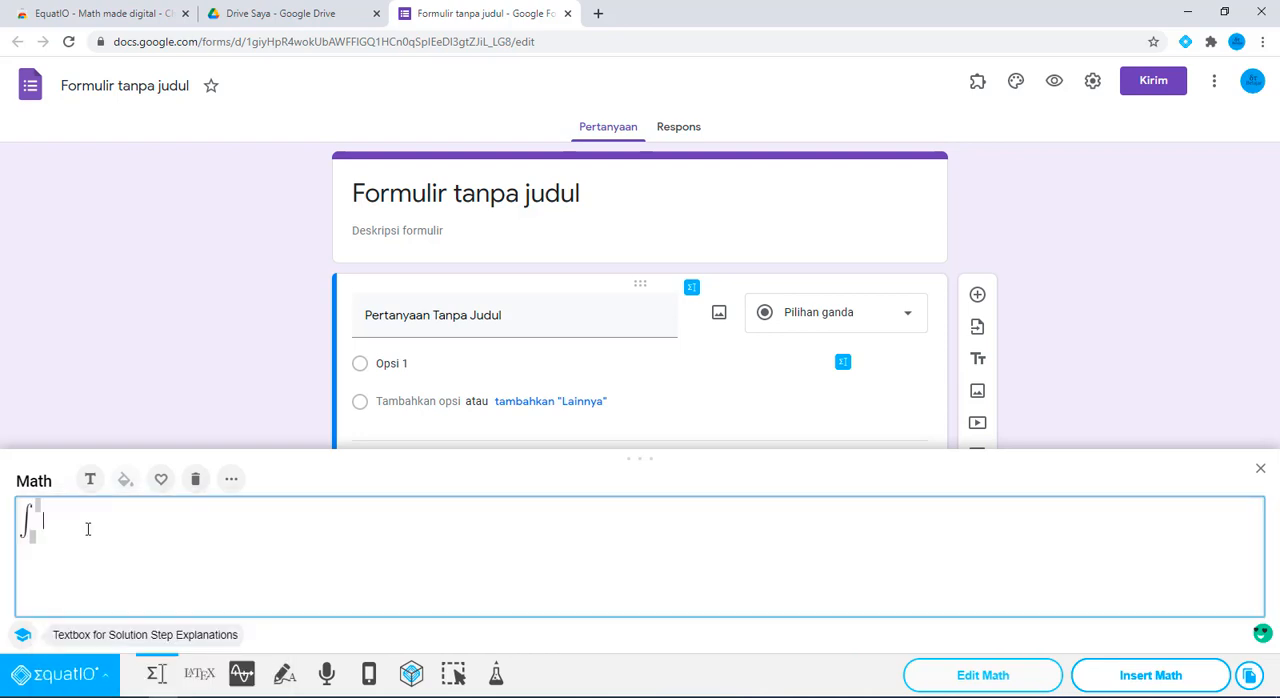
text(2)
text(x)
text(2)
key(BackSpace)
text(2)
key(BackSpace)
key(BackSpace)
key(BackSpace)
key(BackSpace)
key(Right)
text(dx)
Insert the integral into the question and align its image to the centre
click(1171, 684)
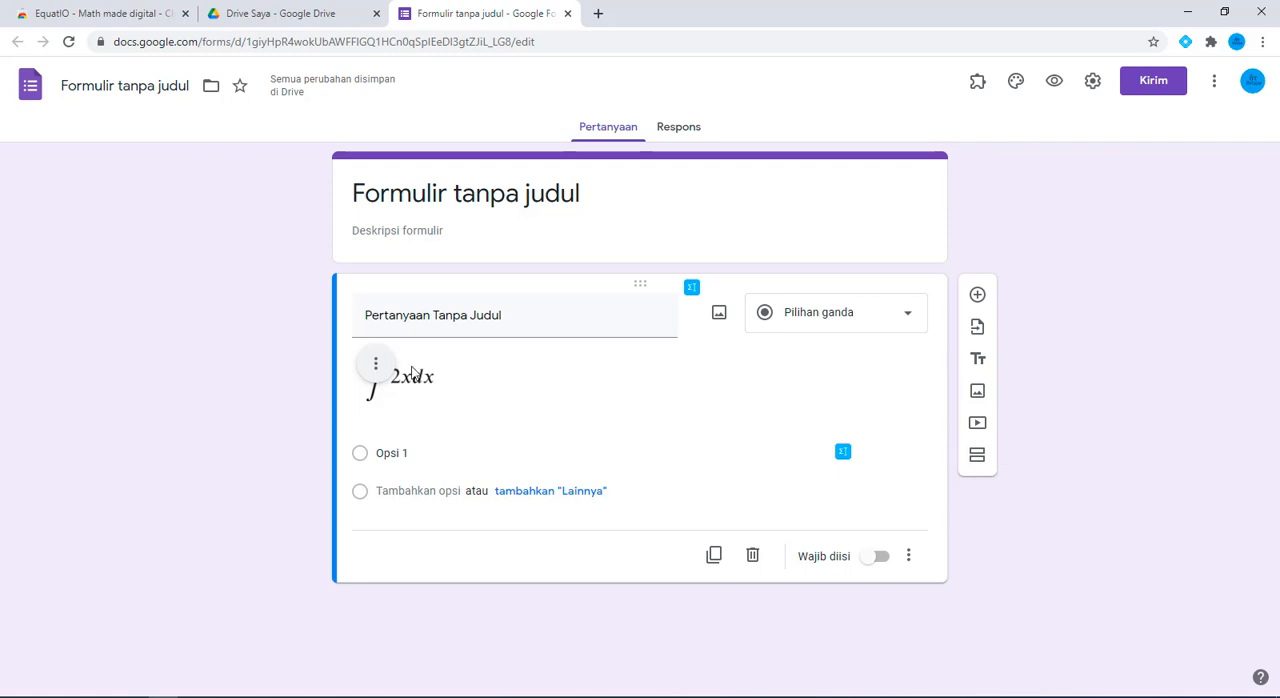
click(375, 364)
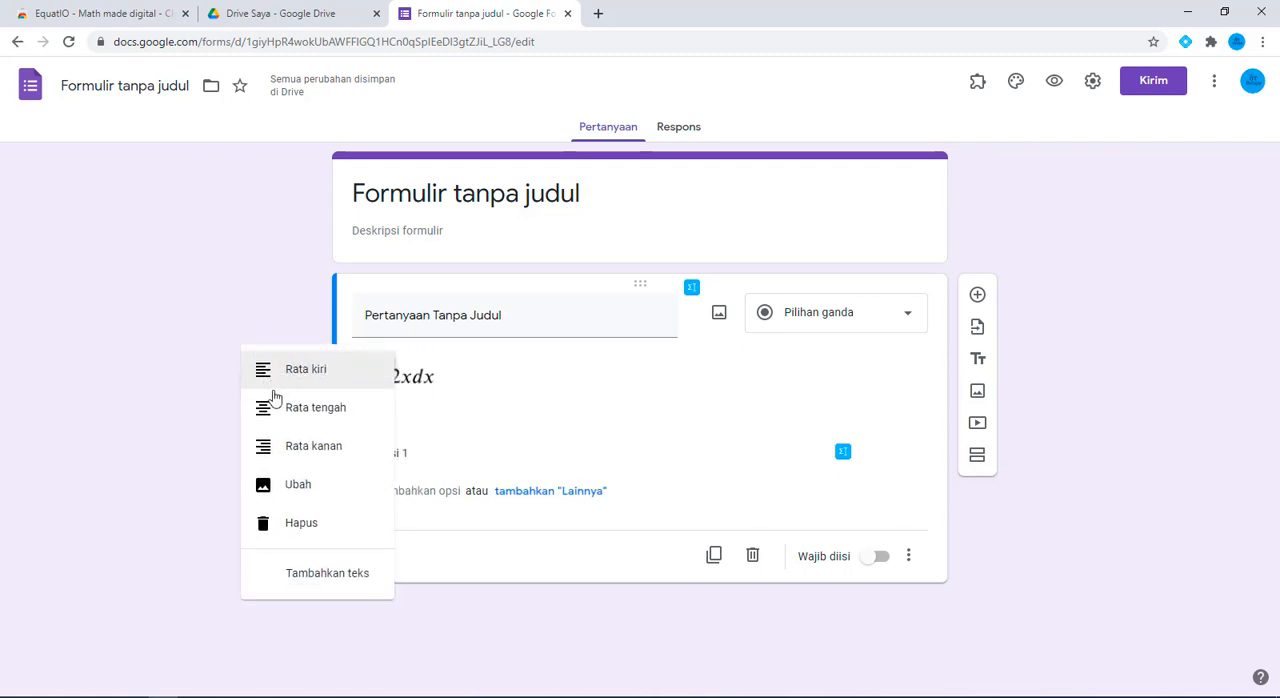
click(329, 408)
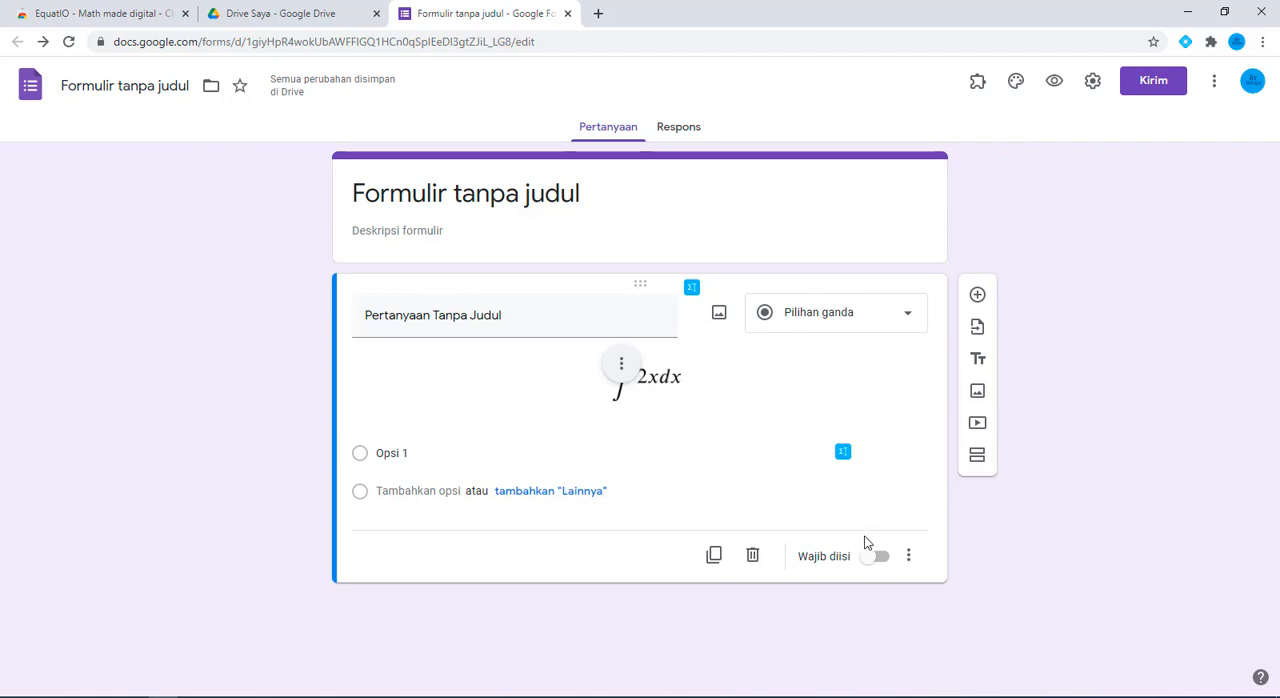
Delete the question containing the integral and add a new multiple-choice question
click(752, 555)
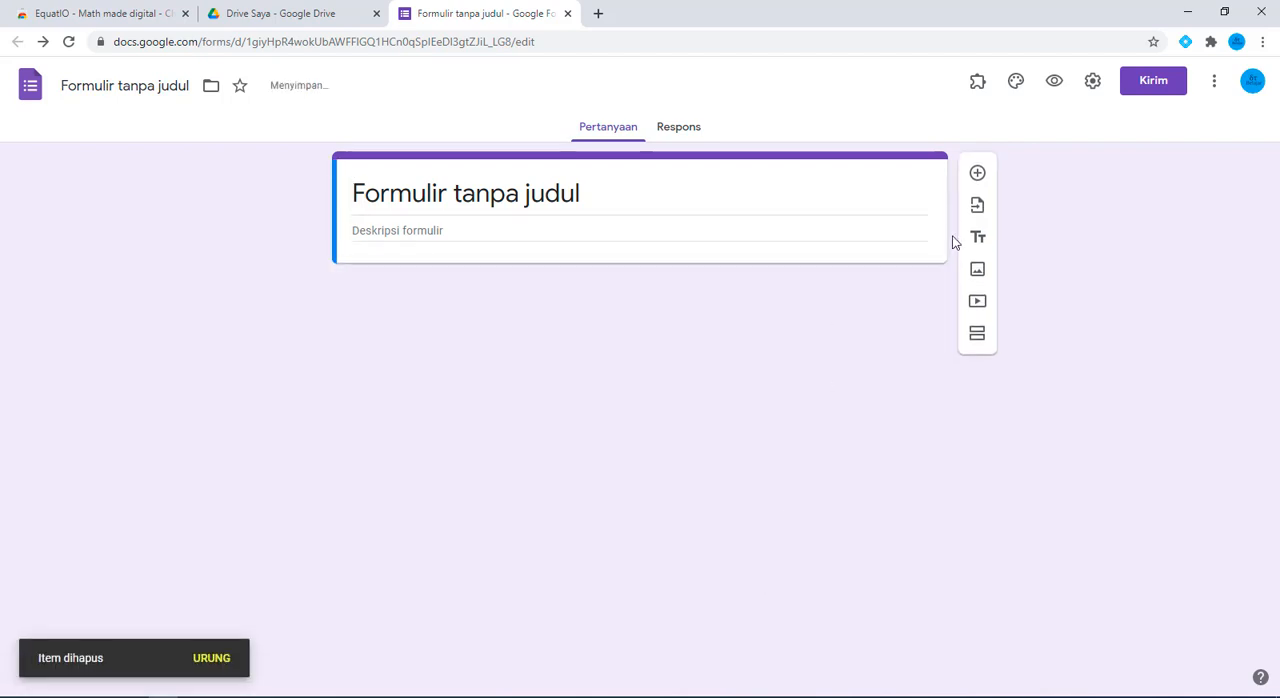
click(974, 175)
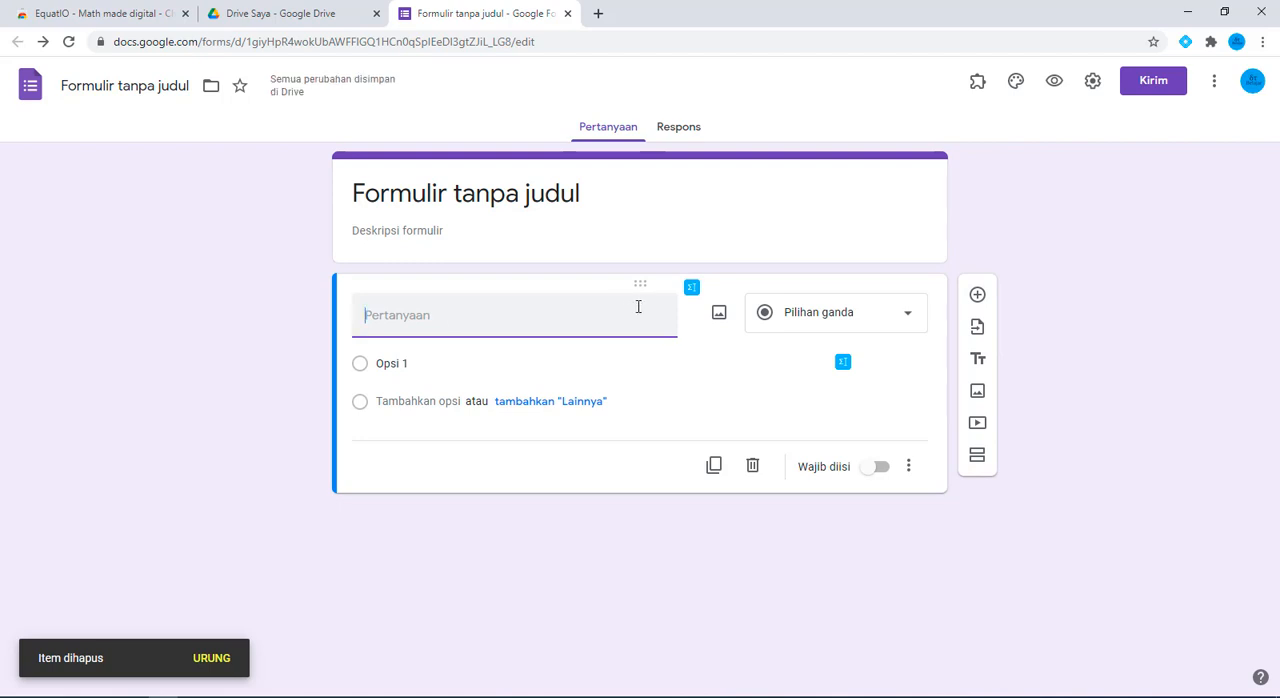
Open the EquatIO editor for the new question's title and clear the integral left in it
click(692, 290)
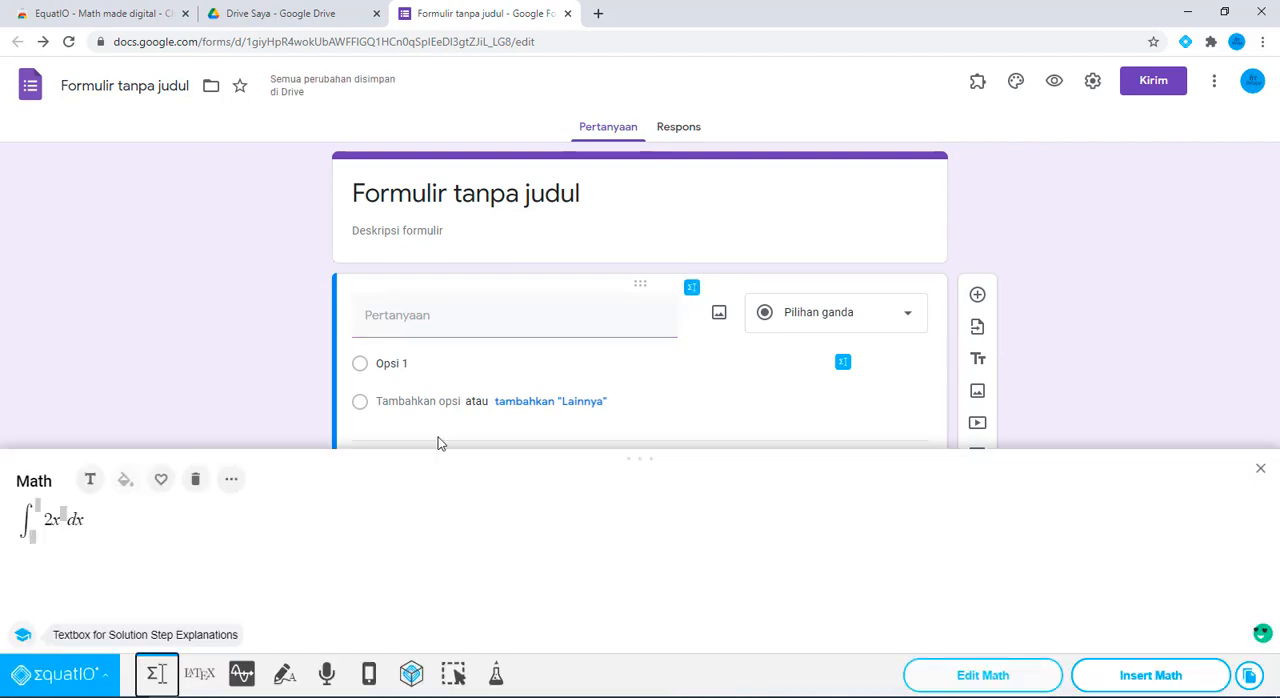
click(97, 521)
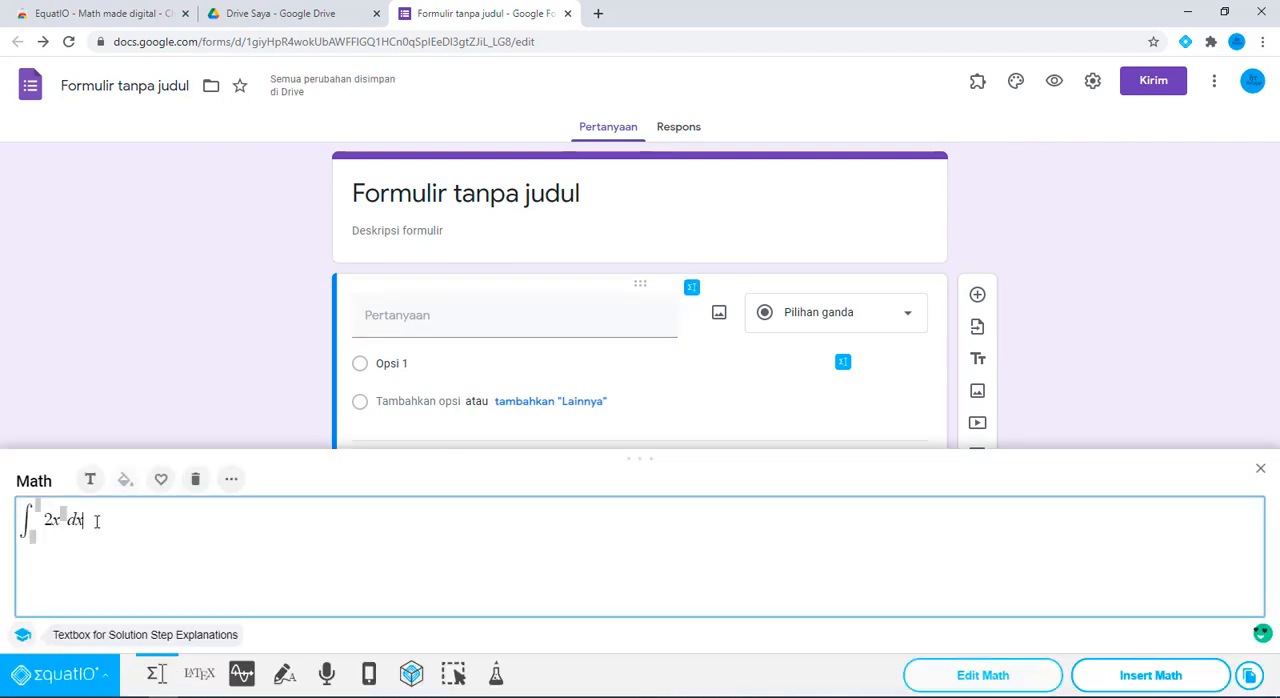
key(BackSpace)
key(BackSpace)
key(BackSpace)
key(BackSpace)
key(BackSpace)
key(BackSpace)
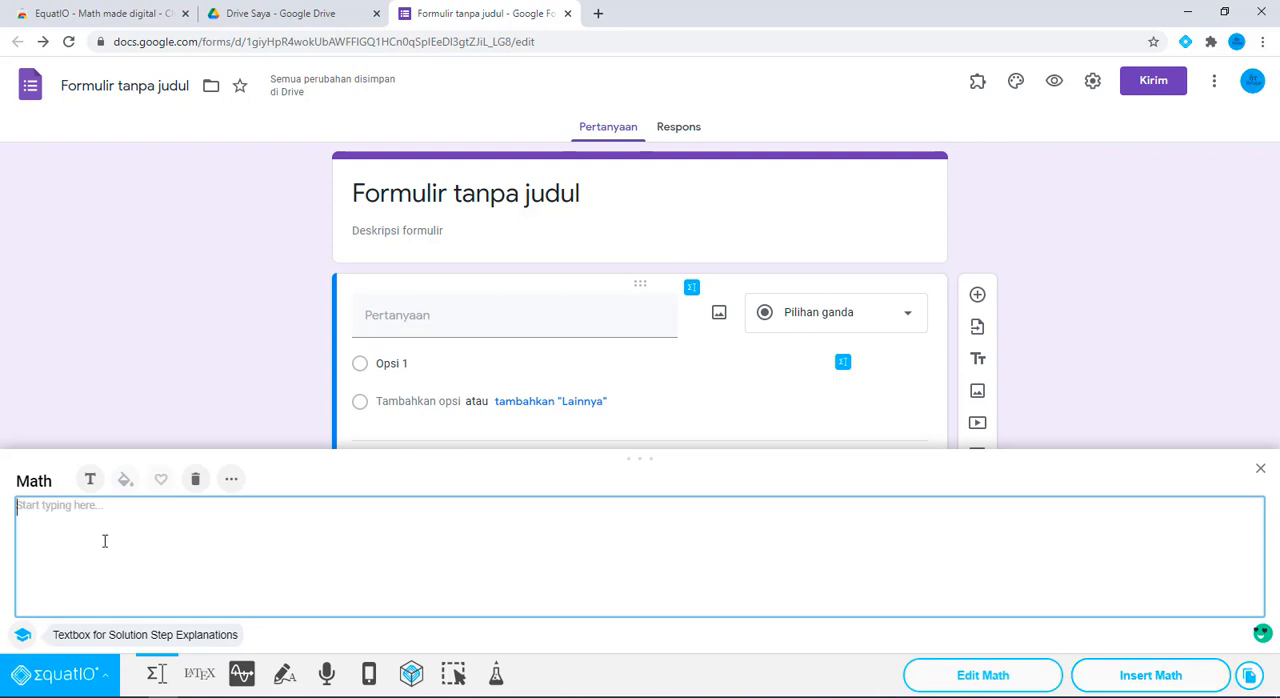
Compose the equation √4 + √5 = ... with the Sqrt symbol and insert it into the question
text(sq)
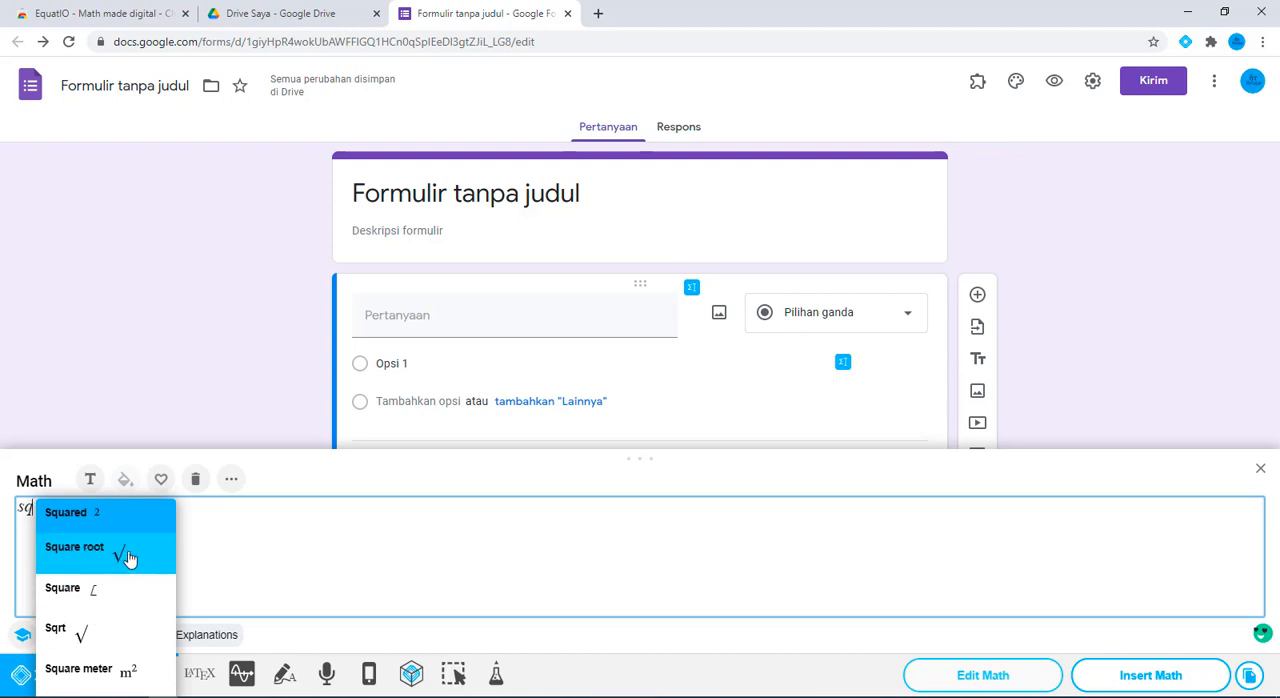
click(109, 628)
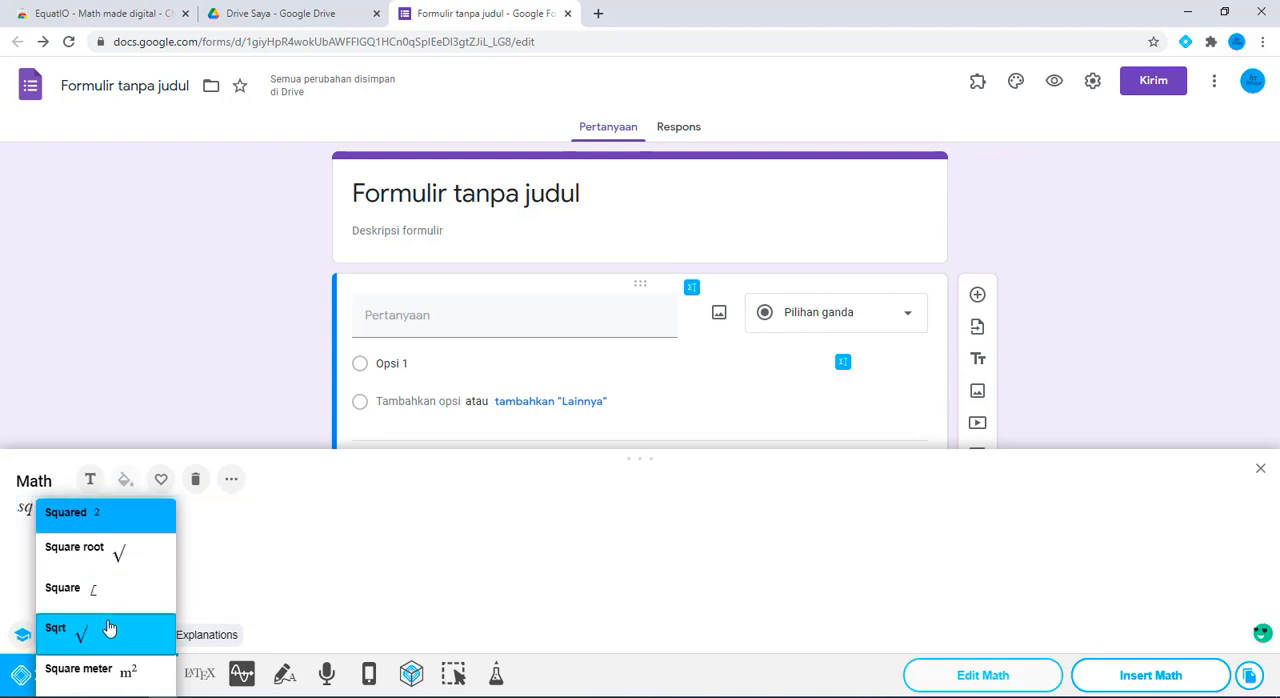
text(4 )
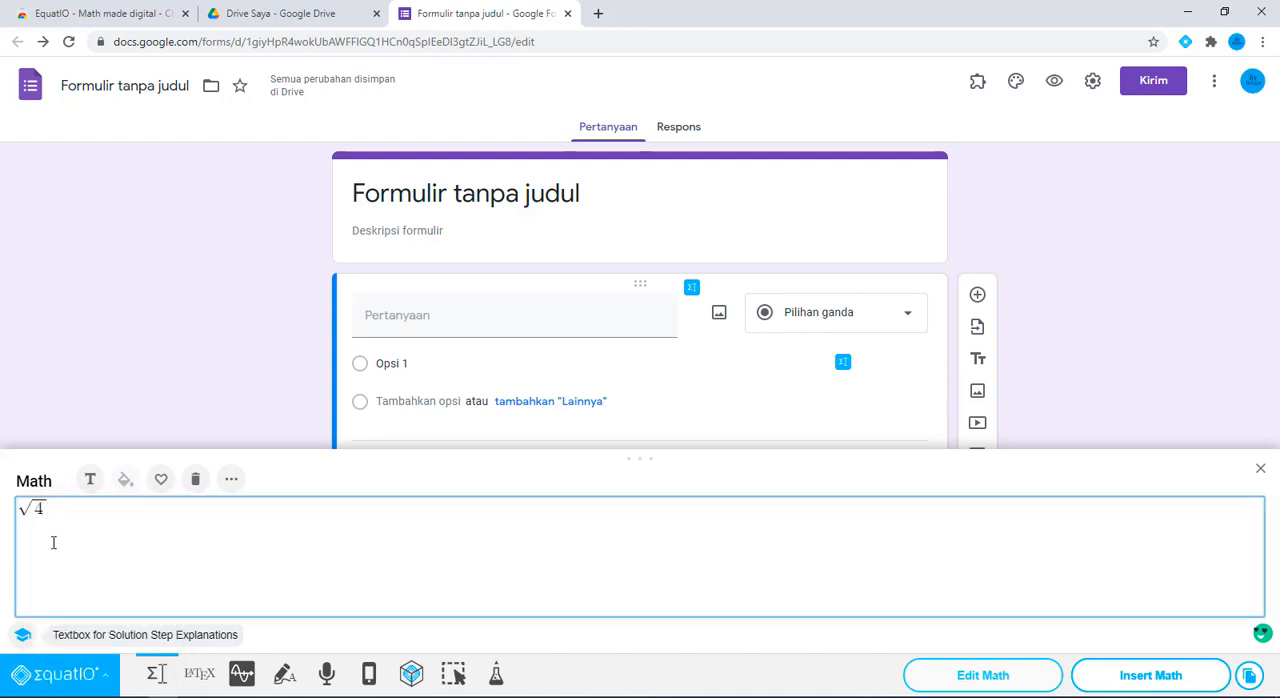
text(+ sq)
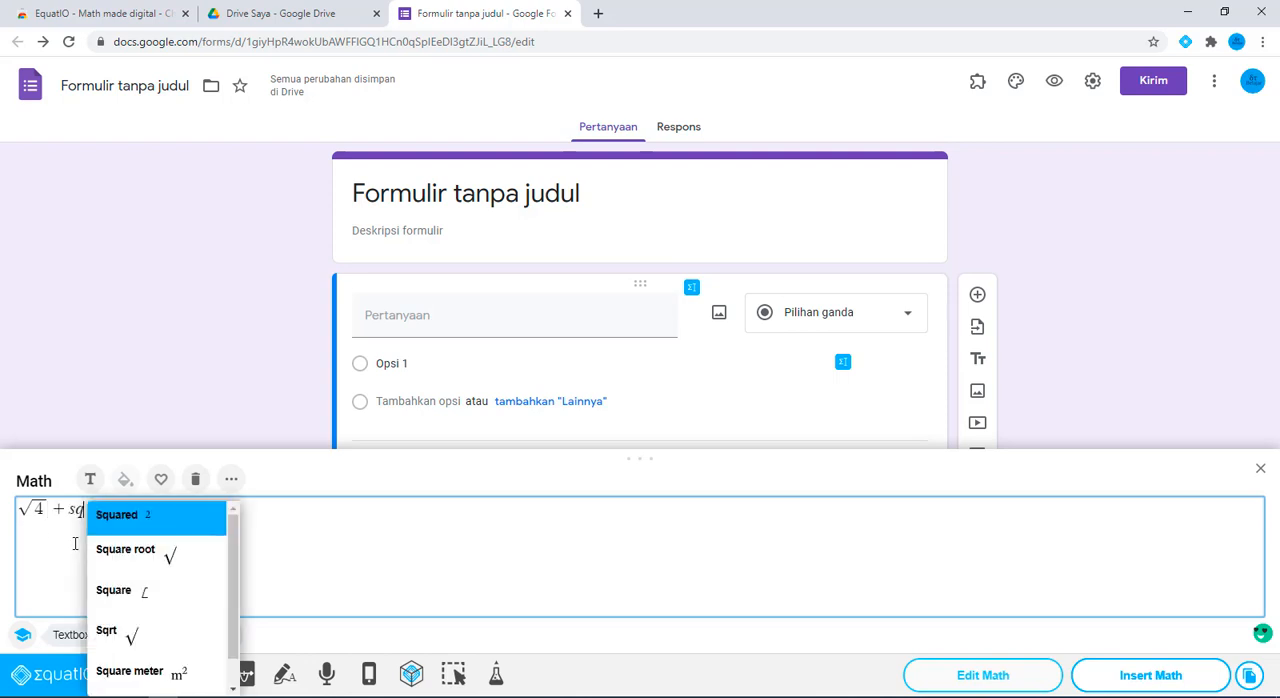
click(152, 631)
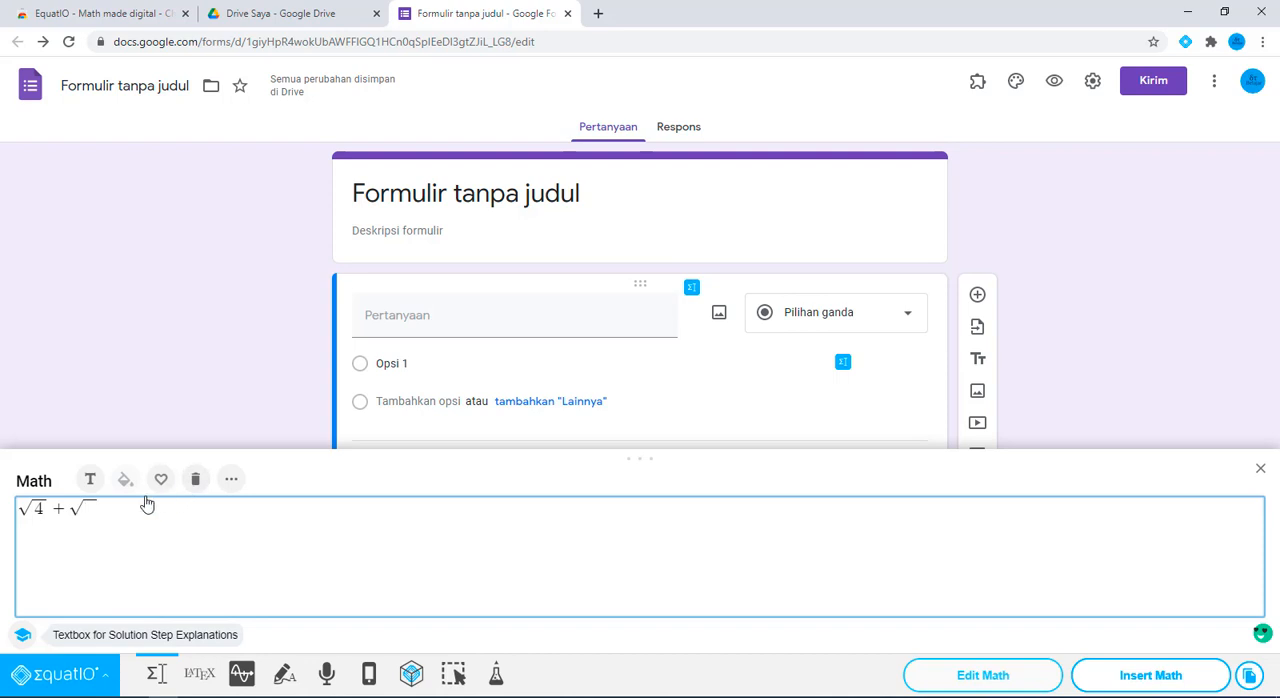
text(5 = ...)
click(1138, 682)
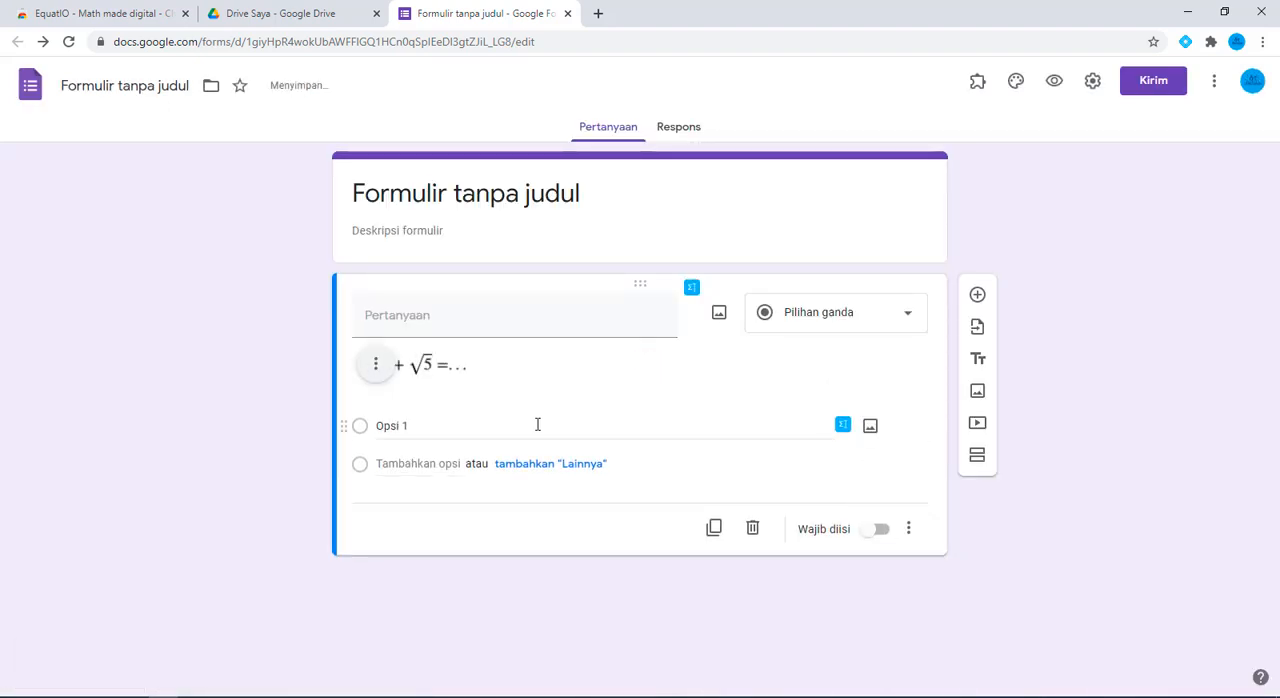
Enter "Hasil dari" as the text of the square-root question and add another question below it
click(438, 325)
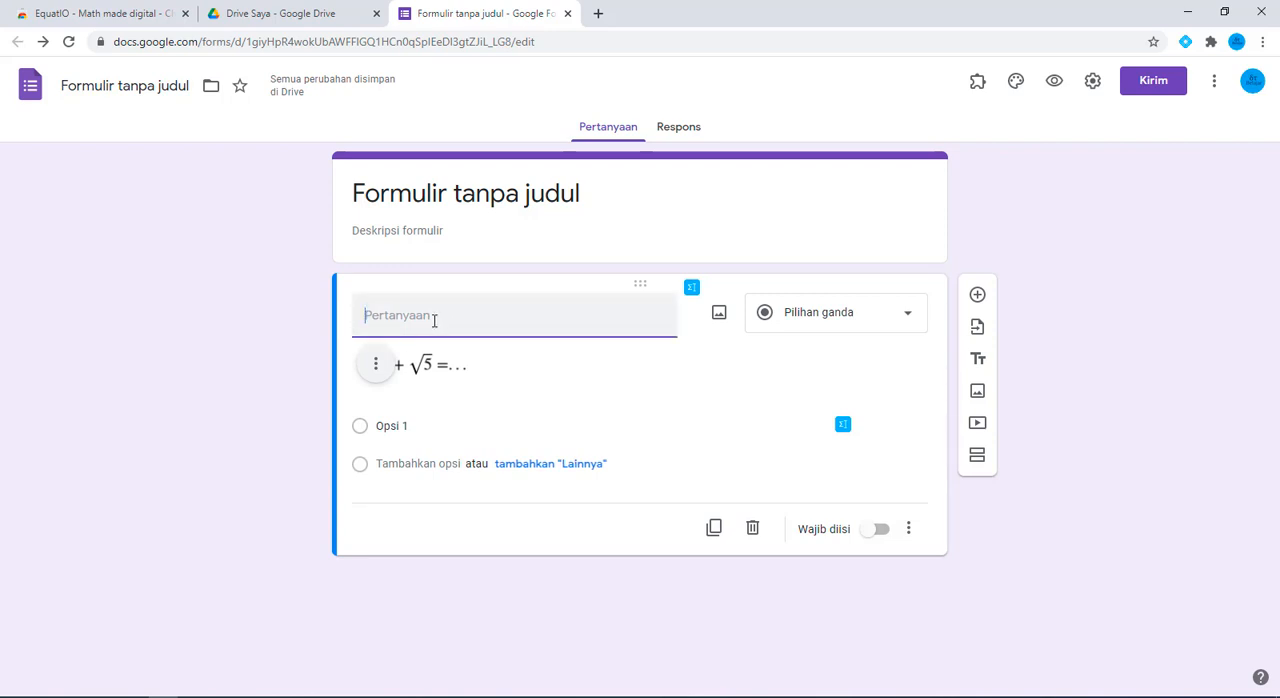
text(Hasil dari)
click(978, 296)
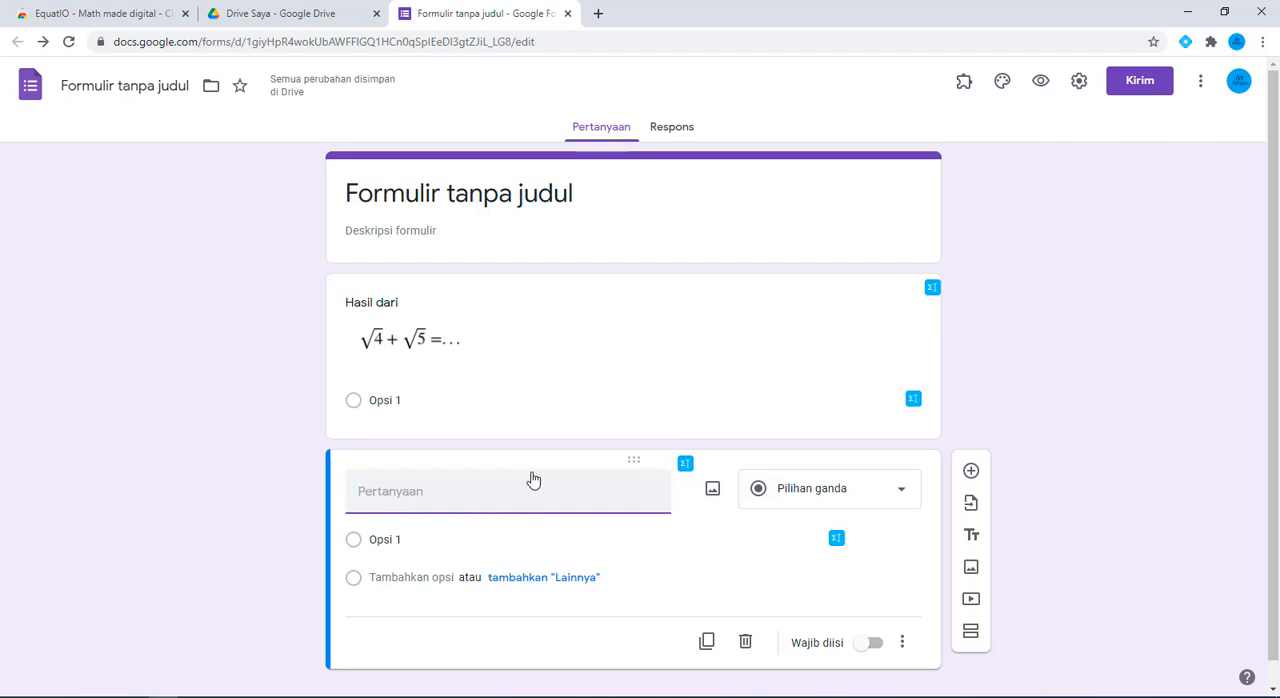
Open the EquatIO editor for the new question's title and clear the square-root equation left in it
click(686, 465)
click(152, 507)
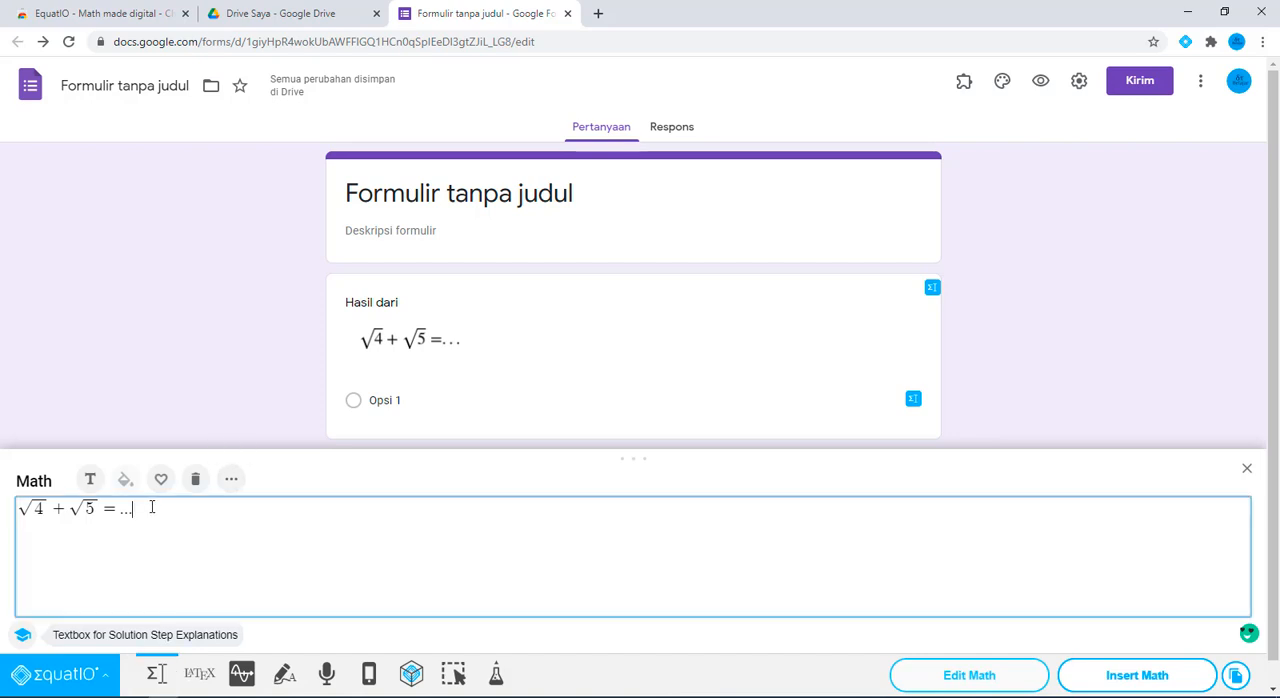
key(BackSpace)
key(BackSpace)
key(BackSpace)
key(BackSpace)
key(BackSpace)
key(BackSpace)
key(BackSpace)
key(BackSpace)
key(BackSpace)
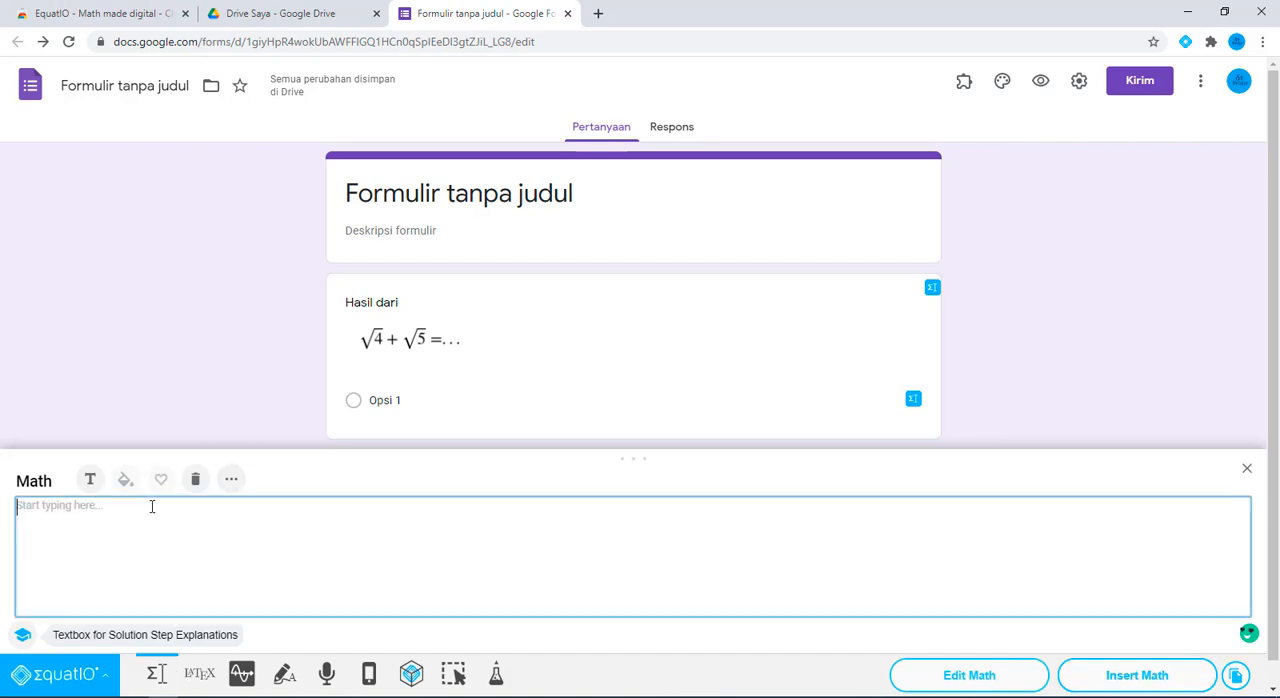
Compose the equation 2x² + 3x/4 = ... with 3x/4 as a fraction and insert it into the question
text(2x)
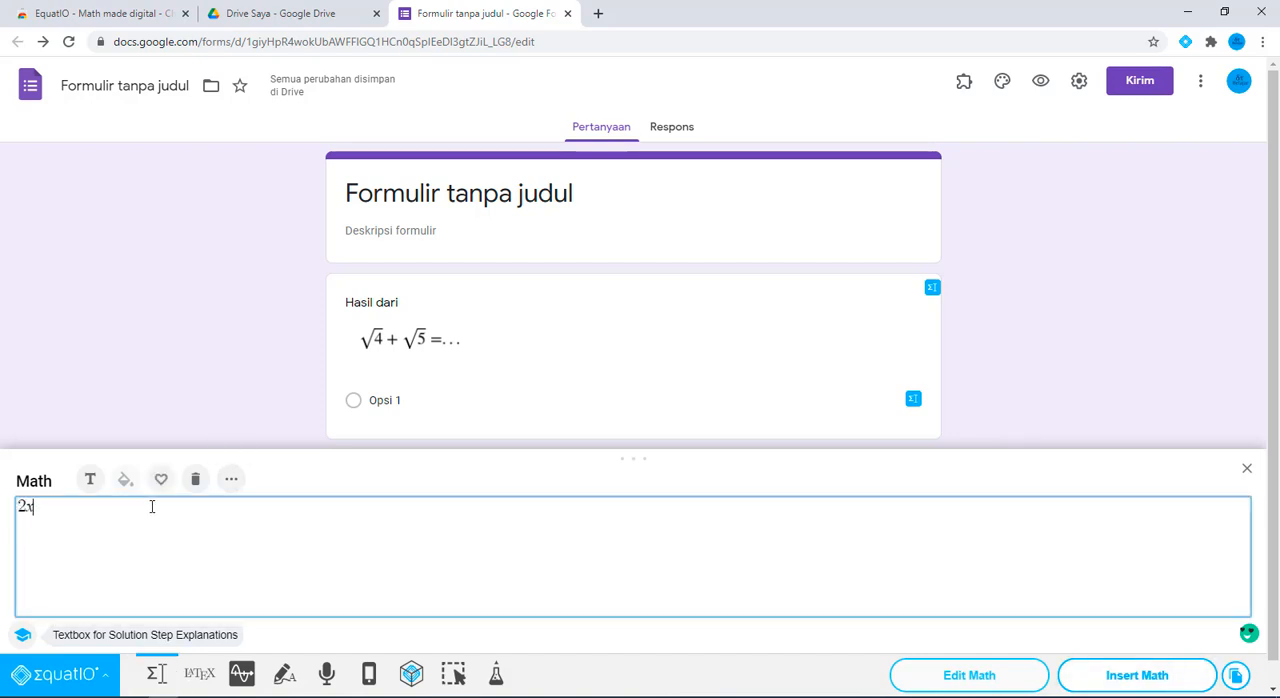
text(^2)
key(Left)
key(Left)
key(Left)
text(+)
key(BackSpace)
text(+ 3x)
click(152, 507)
text(/4=...)
click(1150, 675)
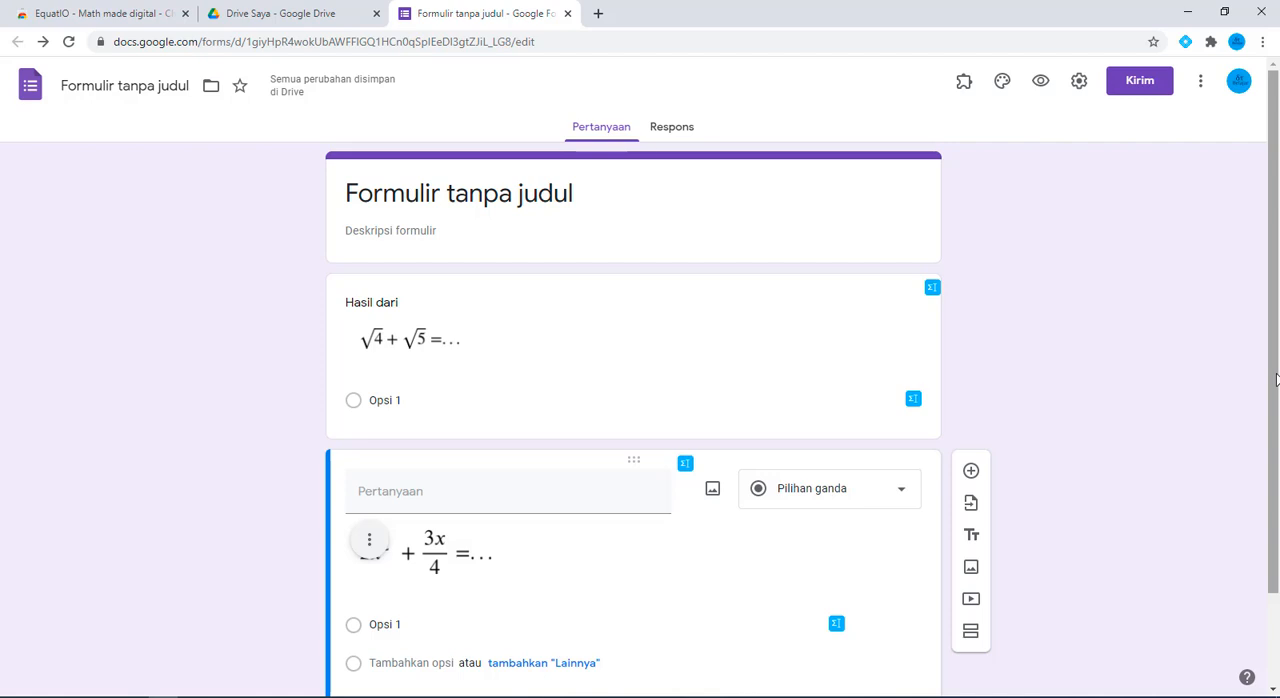
Add another multiple-choice question below the one with the 2x² + 3x/4 equation
drag(1275, 378, 1275, 460)
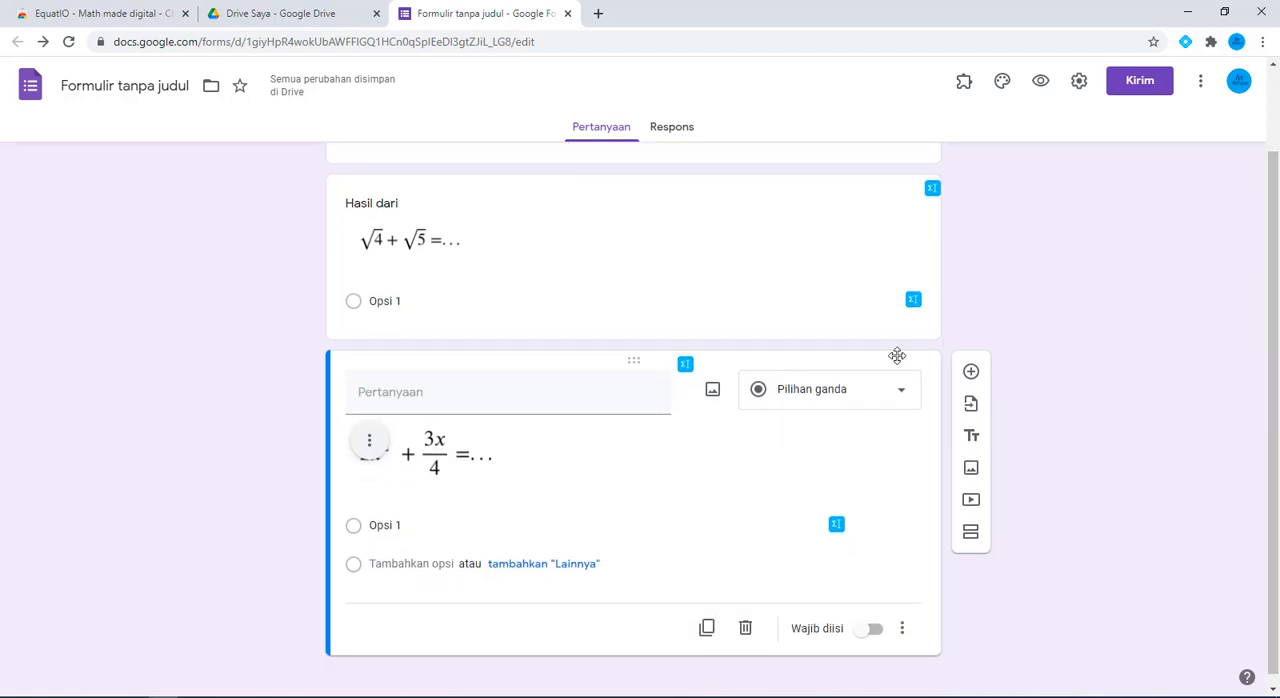
click(971, 371)
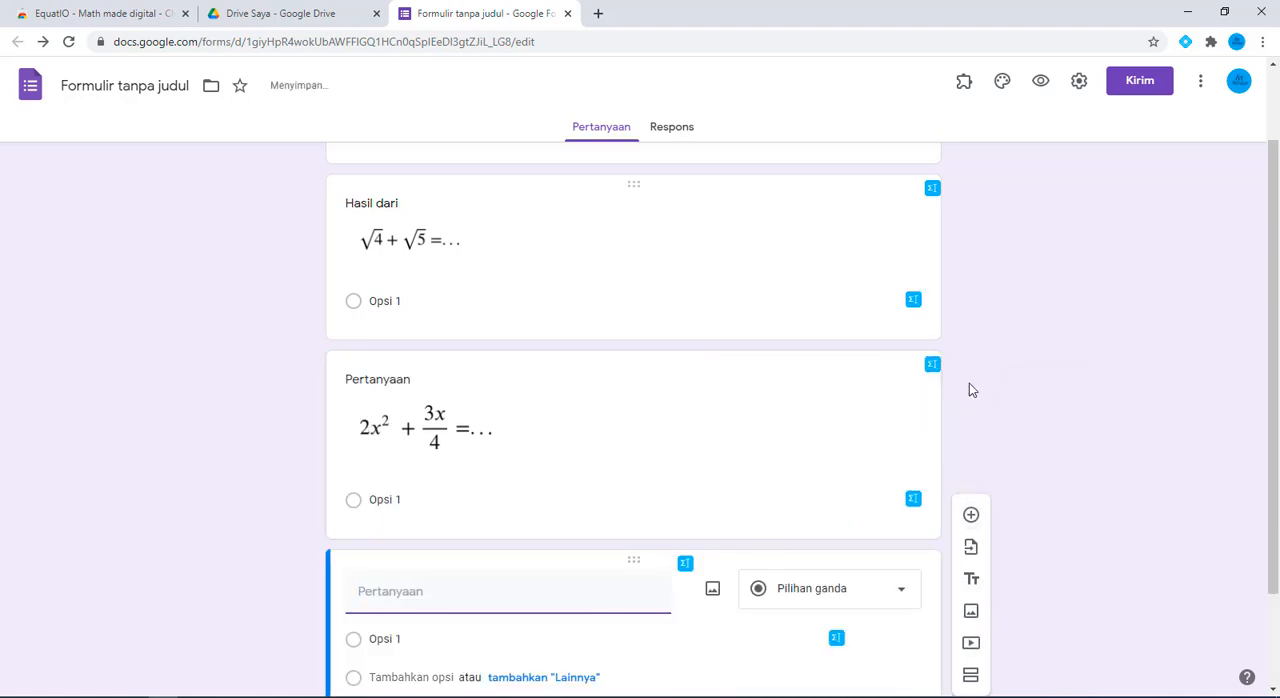
drag(1274, 262, 1275, 420)
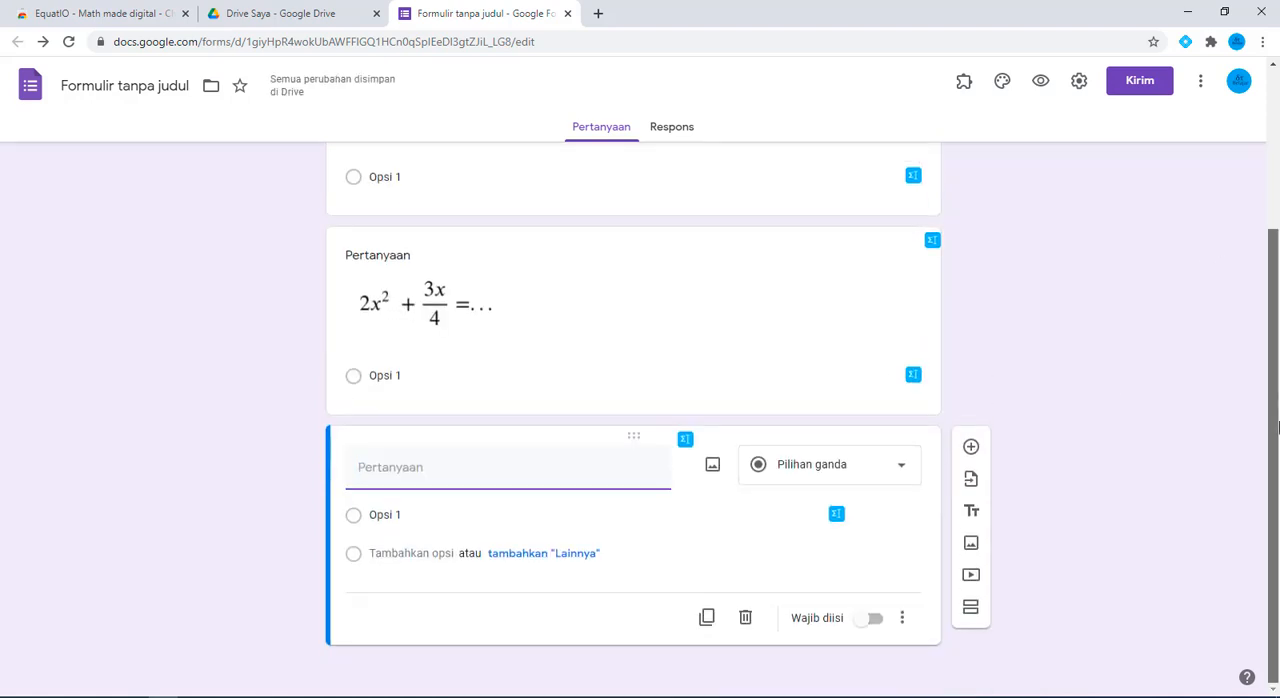
Open the EquatIO editor for the newest question's title and clear the 2x² + 3x/4 equation left in it
click(685, 441)
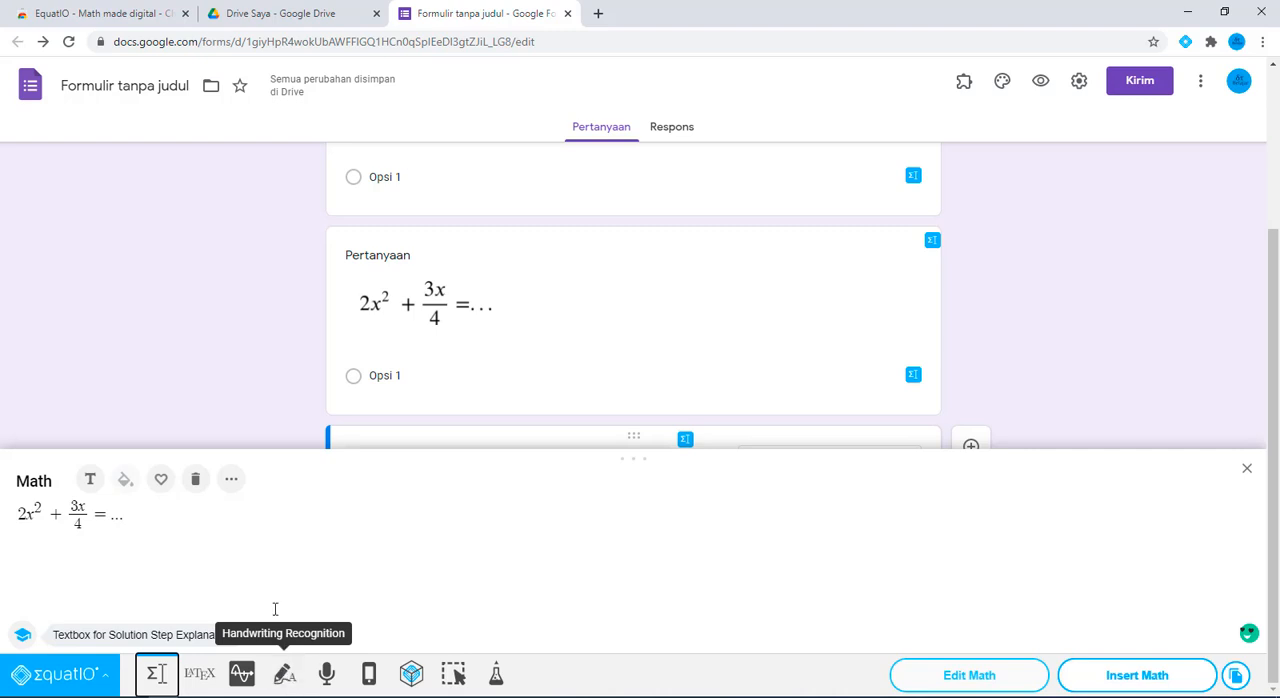
click(145, 519)
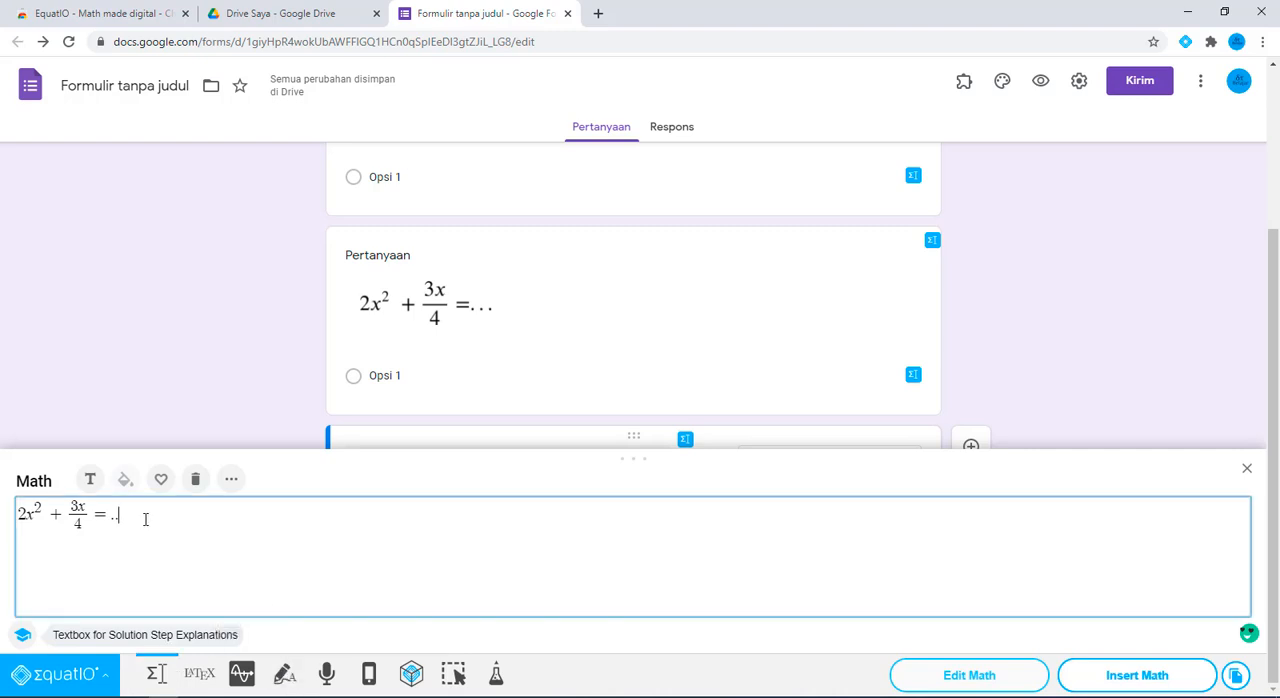
key(BackSpace)
key(BackSpace)
key(BackSpace)
key(BackSpace)
key(BackSpace)
key(BackSpace)
key(BackSpace)
key(BackSpace)
key(BackSpace)
key(BackSpace)
key(BackSpace)
key(BackSpace)
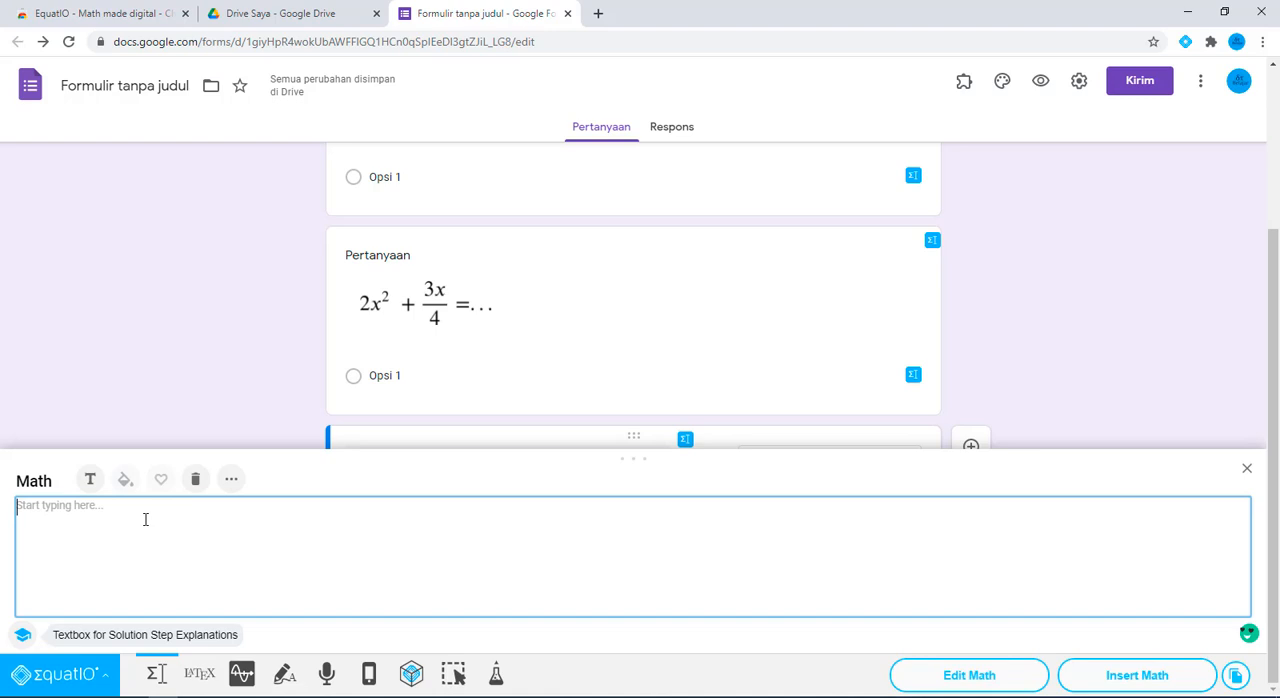
Handwrite the integral ∫ (2x + 3y² + 4)/(3x) dx using Handwriting Recognition and insert the recognized equation into the question
click(286, 676)
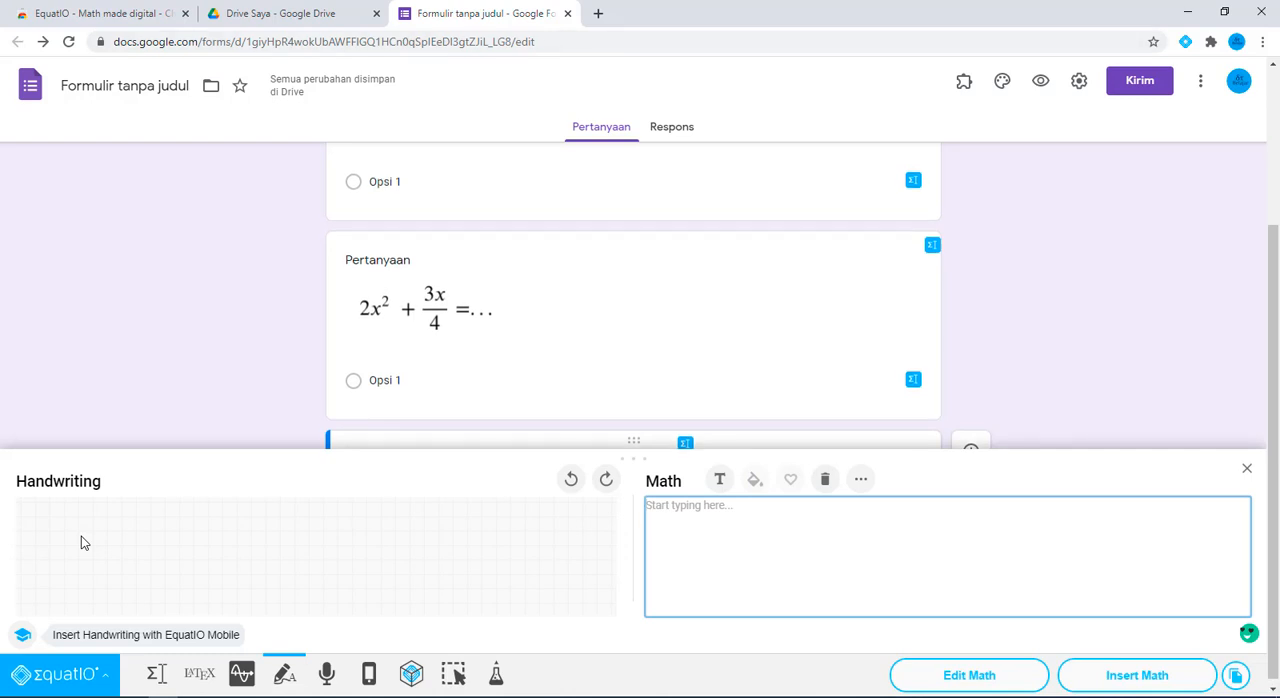
drag(143, 537, 147, 538)
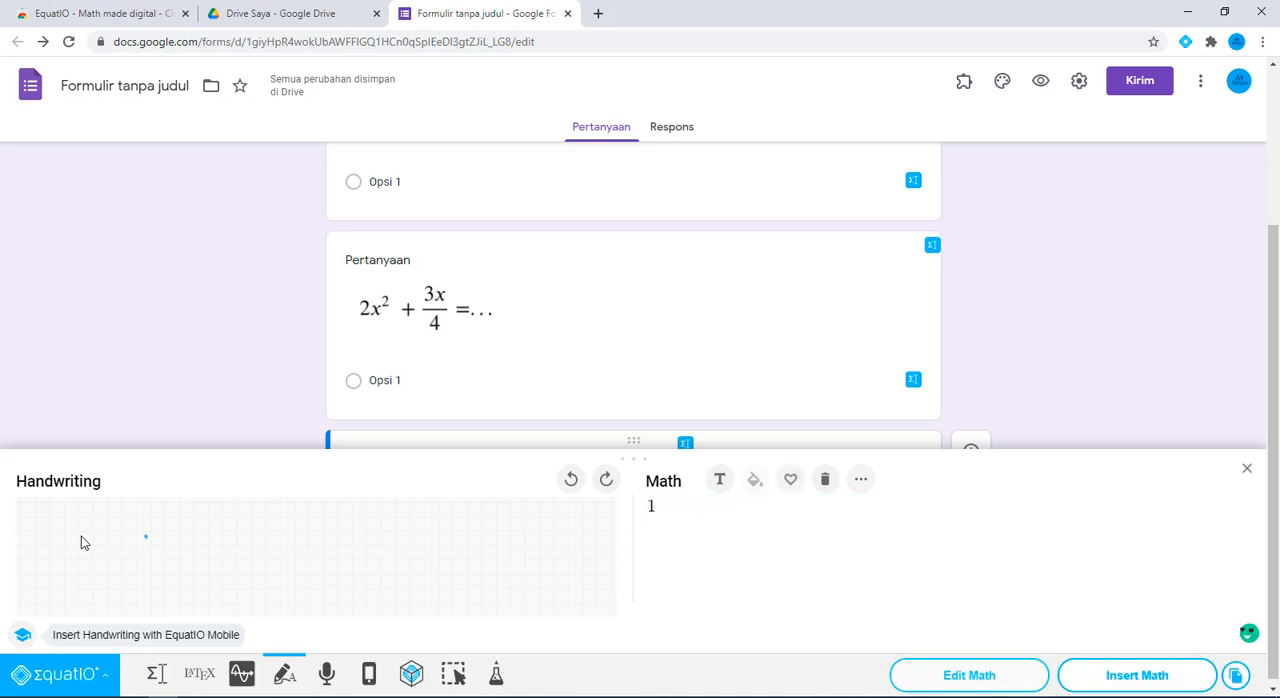
mouse_move(239, 527)
mouse_down()
mouse_move(239, 541)
mouse_move(331, 528)
mouse_move(327, 541)
mouse_move(343, 520)
mouse_move(356, 540)
mouse_move(377, 533)
mouse_up()
drag(235, 552, 403, 538)
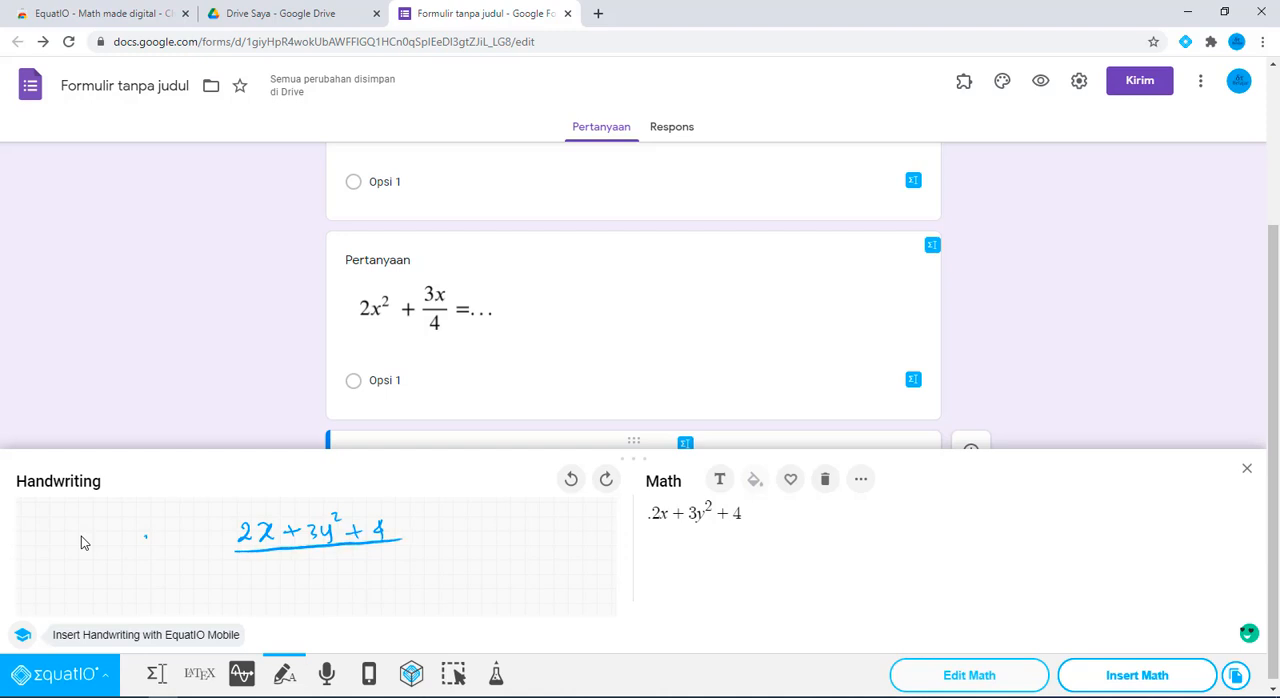
mouse_move(295, 556)
mouse_down()
mouse_move(298, 575)
mouse_move(330, 570)
mouse_move(332, 557)
mouse_up()
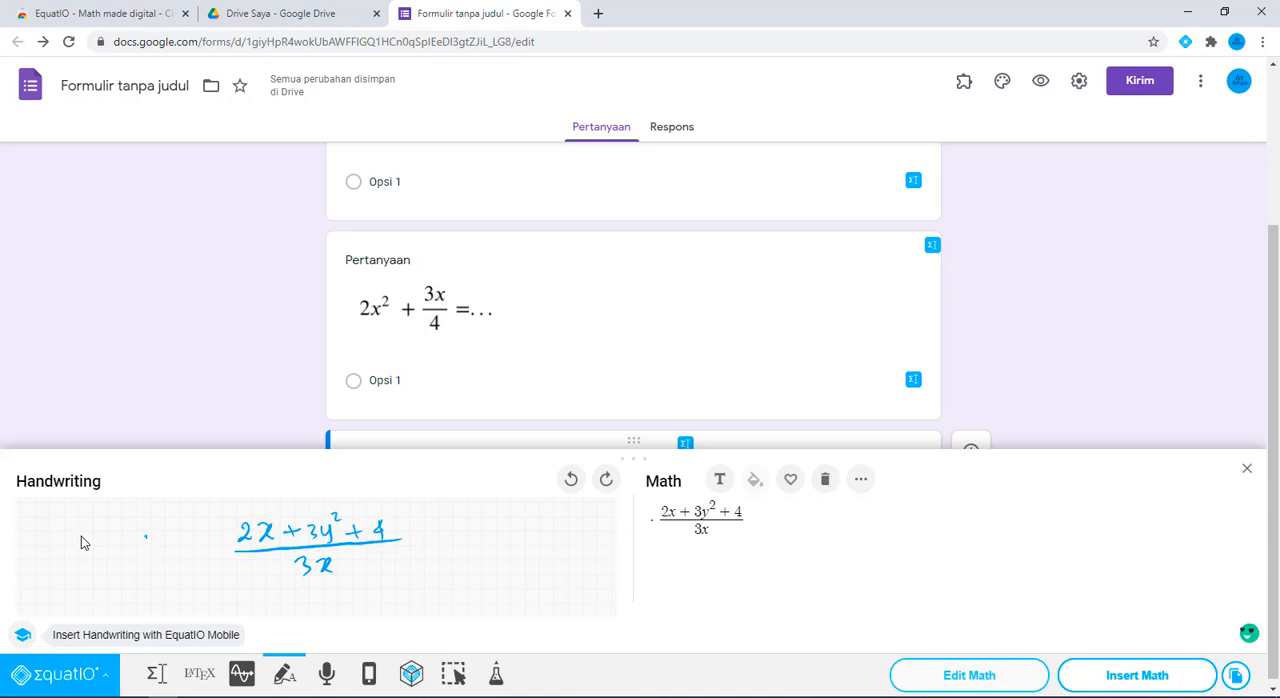
drag(228, 512, 183, 567)
mouse_move(417, 525)
mouse_down()
mouse_move(421, 541)
mouse_move(444, 539)
mouse_up()
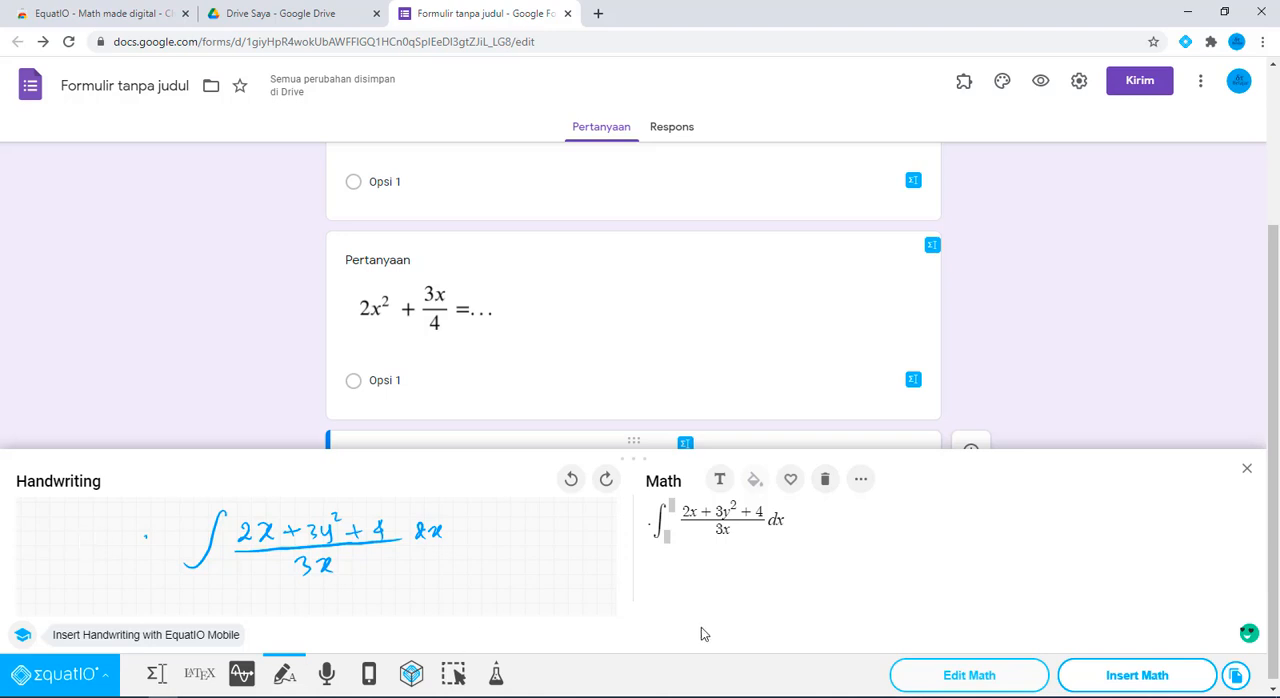
click(1137, 675)
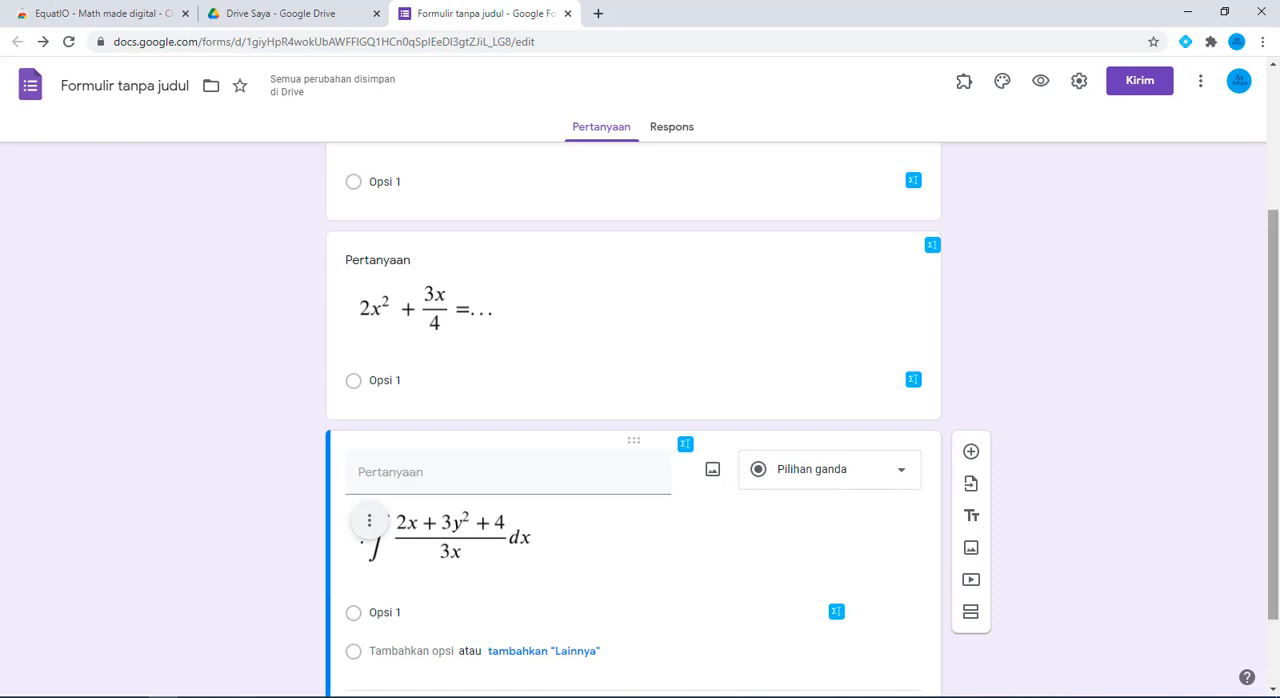
drag(1276, 250, 1276, 318)
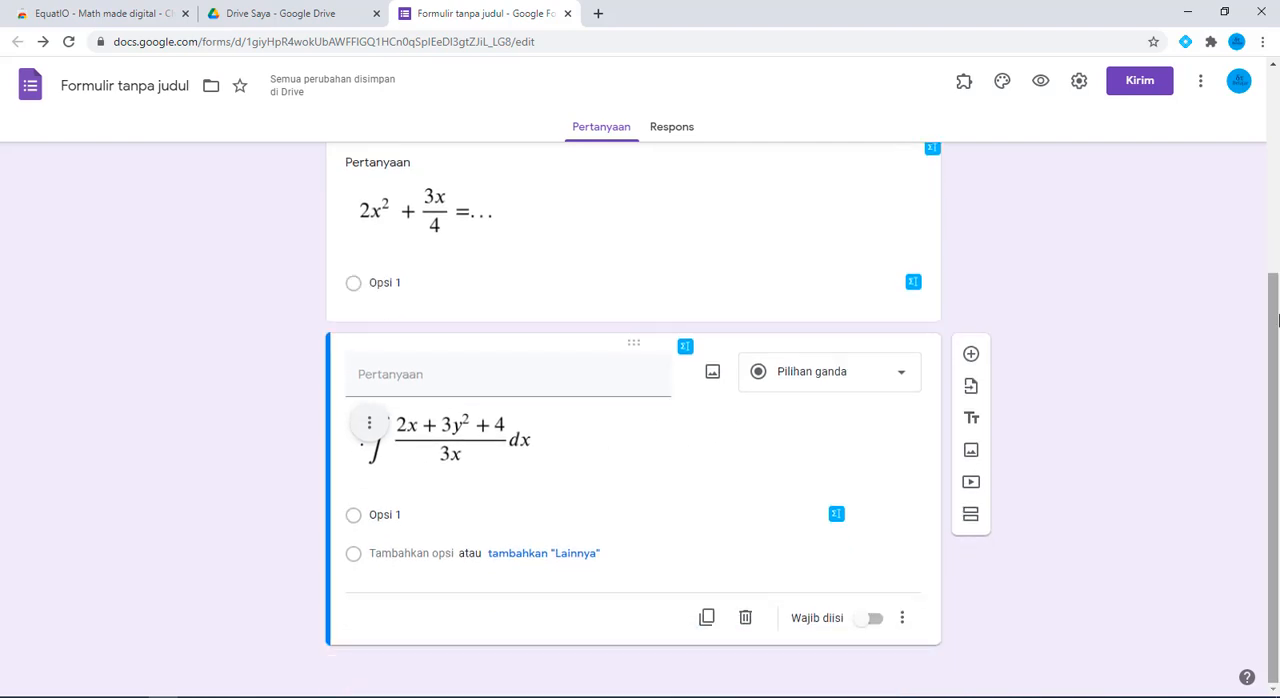